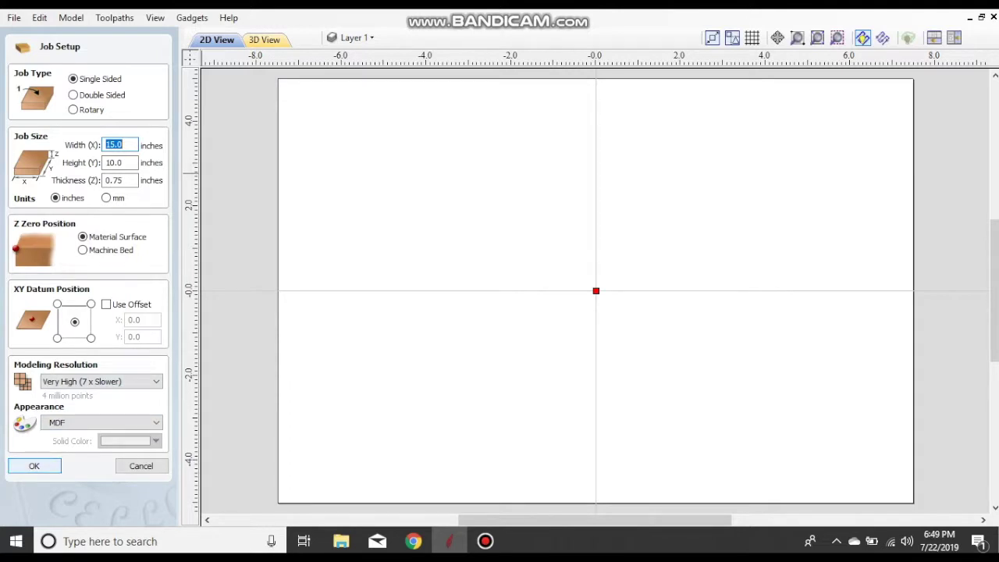
Accept the 15 by 10 inch, 0.75 inch thick job setup and import the stickman bitmap from the Desktop for tracing
{"action": "left_click", "coordinate": [35, 467]}
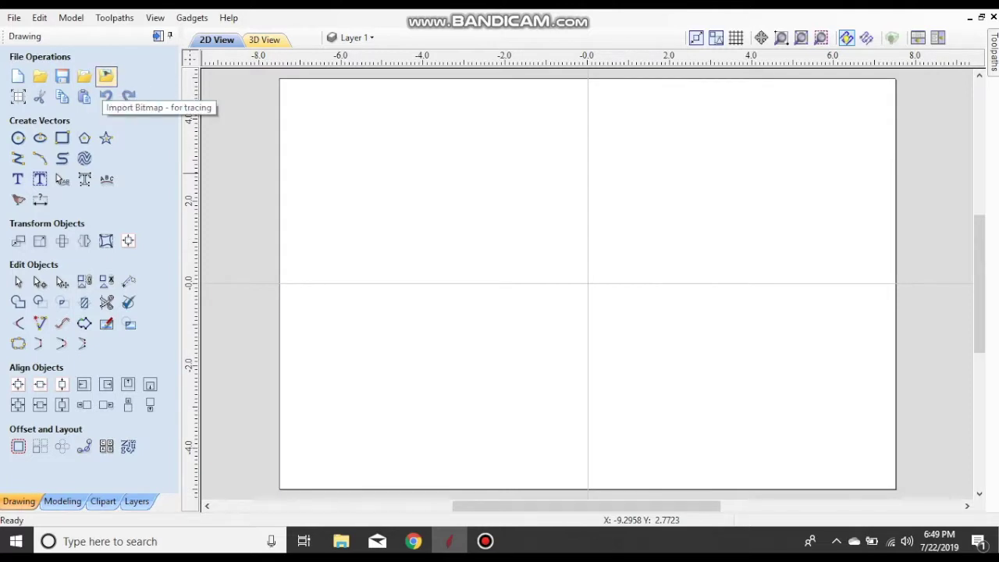
{"action": "left_click", "coordinate": [106, 76]}
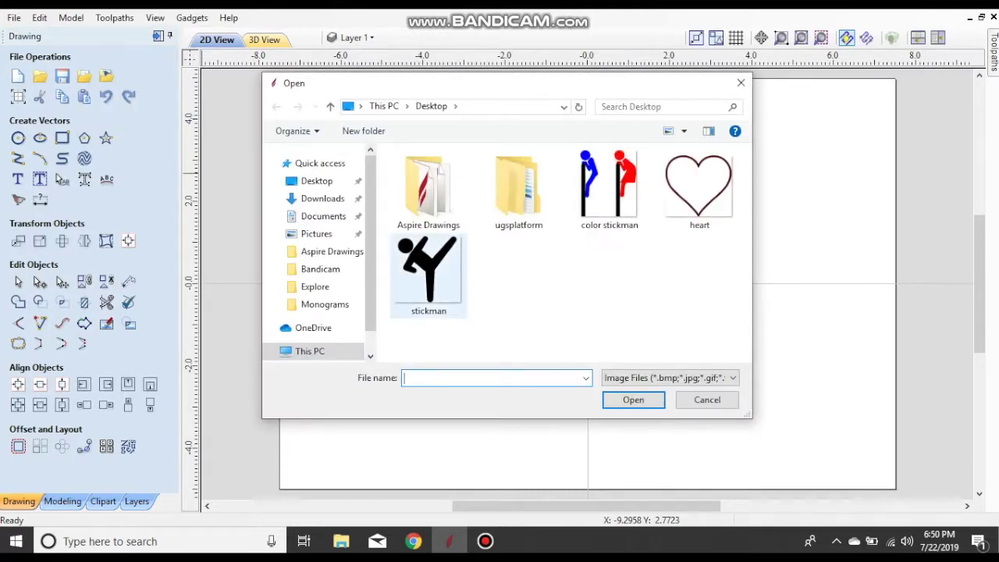
{"action": "left_click", "coordinate": [438, 292]}
{"action": "key", "text": "Return"}
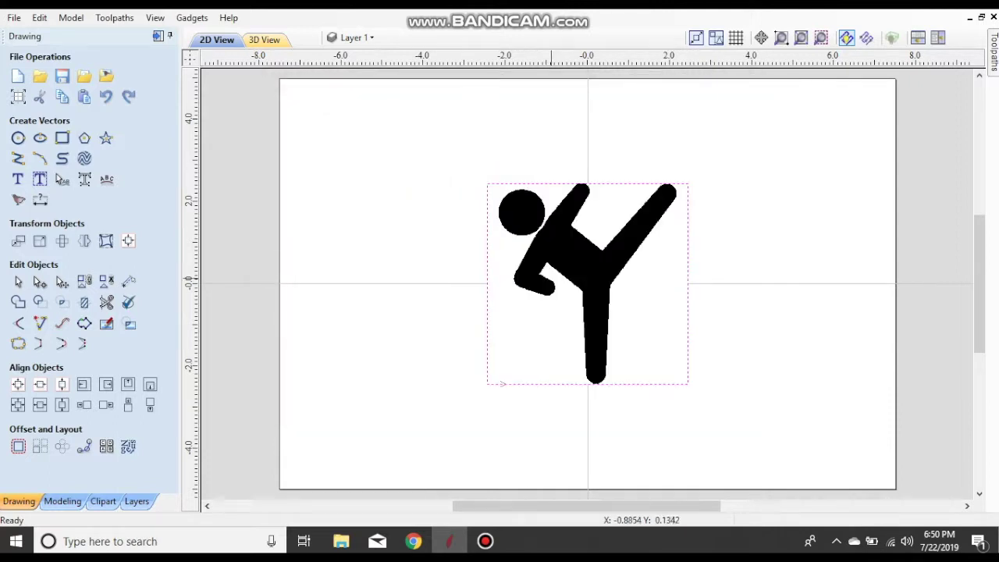
Enlarge the stickman bitmap proportionally from its corners to about 8.21 inches square, filling most of the job height
{"action": "left_click", "coordinate": [552, 280]}
{"action": "left_click", "coordinate": [546, 243]}
{"action": "left_click", "coordinate": [546, 241]}
{"action": "left_click_drag", "start_coordinate": [481, 177], "coordinate": [420, 117]}
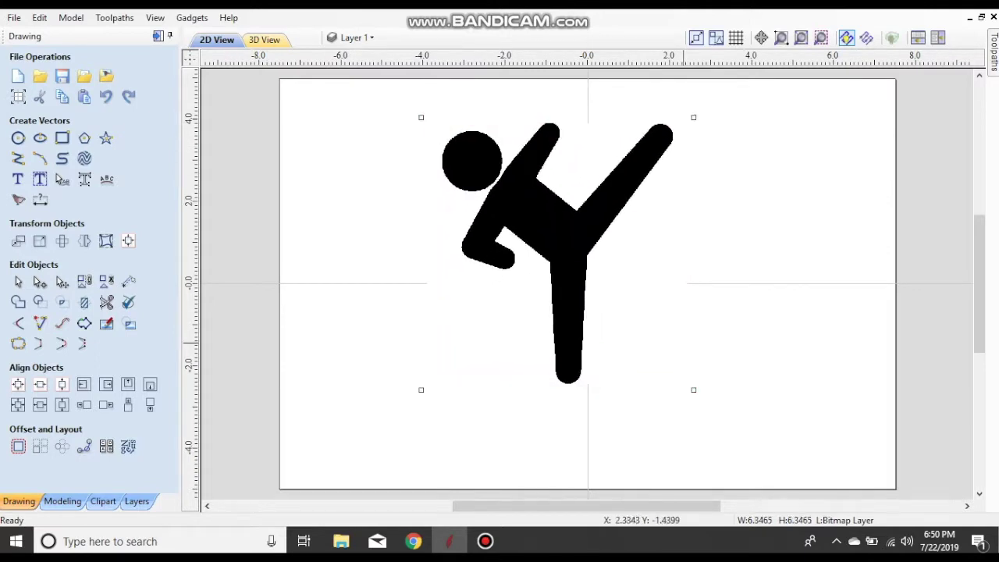
{"action": "left_click_drag", "start_coordinate": [694, 389], "coordinate": [770, 466]}
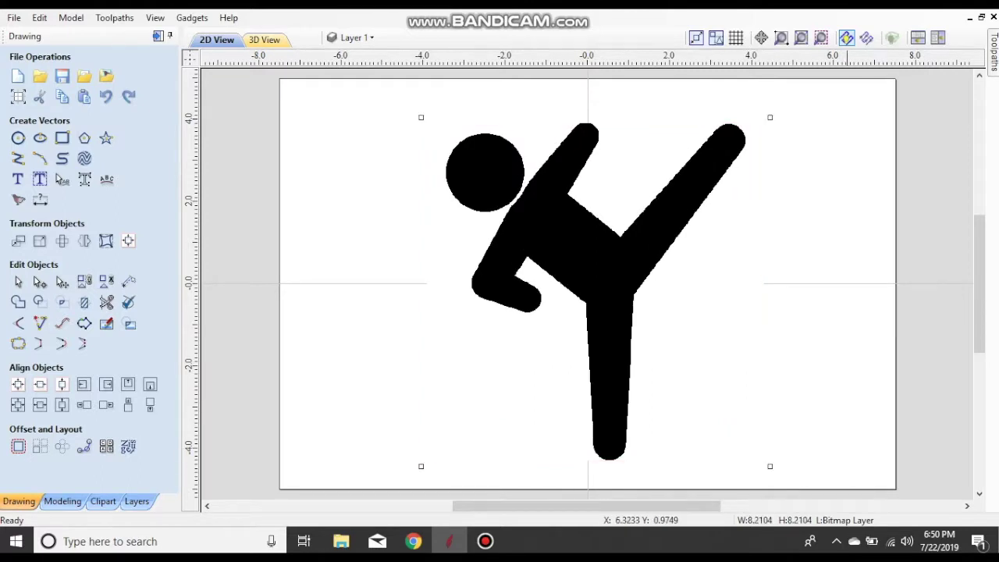
{"action": "left_click", "coordinate": [853, 241]}
Start tracing the stickman bitmap in Black / White mode with corner fit 51% and noise filter 4
{"action": "left_click", "coordinate": [641, 289]}
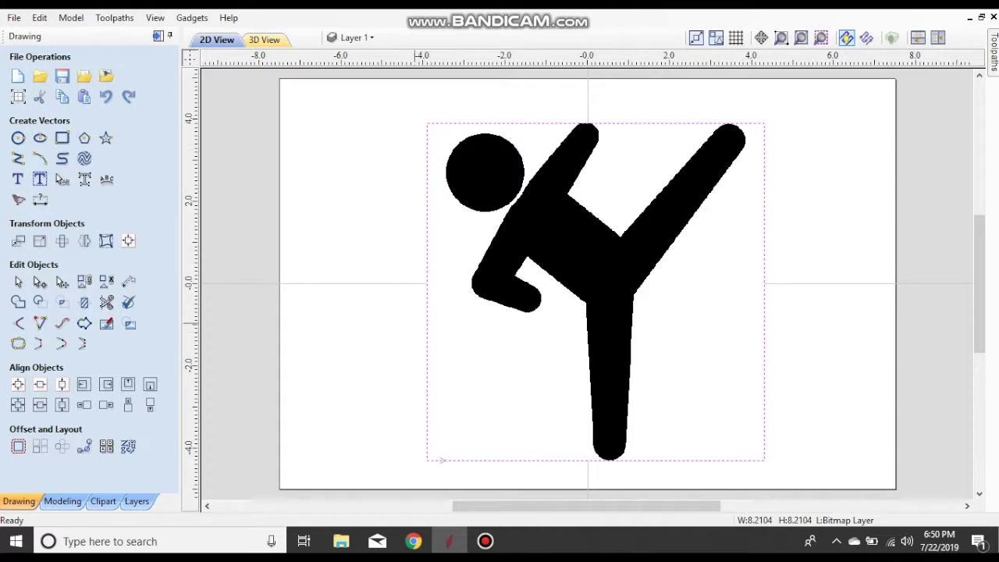
{"action": "left_click", "coordinate": [18, 200]}
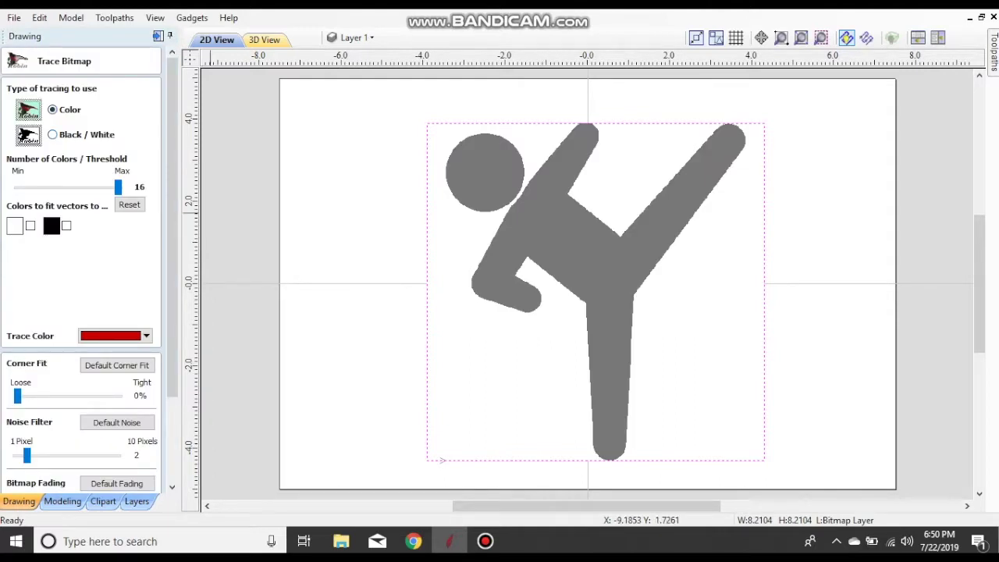
{"action": "left_click", "coordinate": [52, 135]}
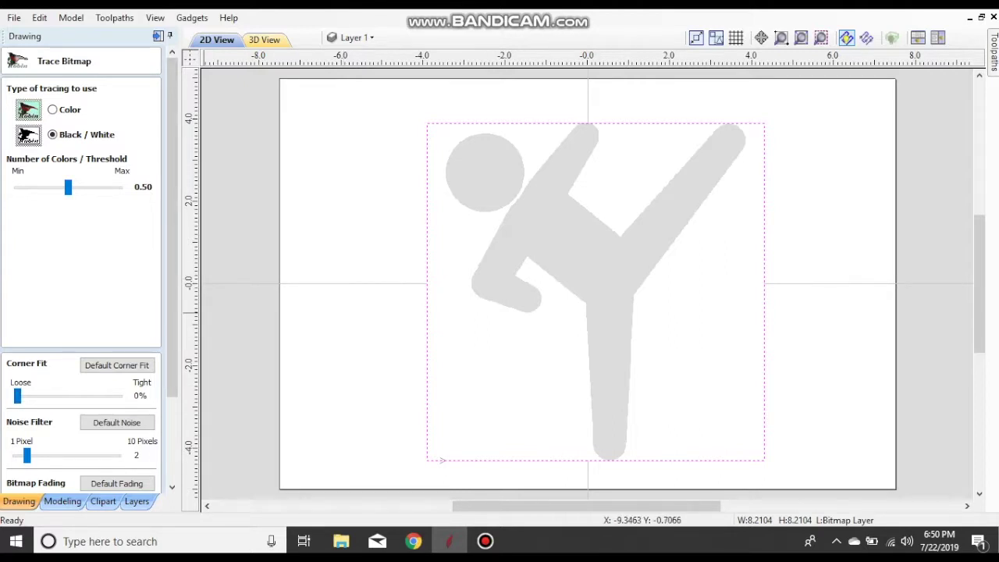
{"action": "left_click_drag", "start_coordinate": [17, 395], "coordinate": [69, 396]}
{"action": "left_click_drag", "start_coordinate": [27, 455], "coordinate": [49, 456]}
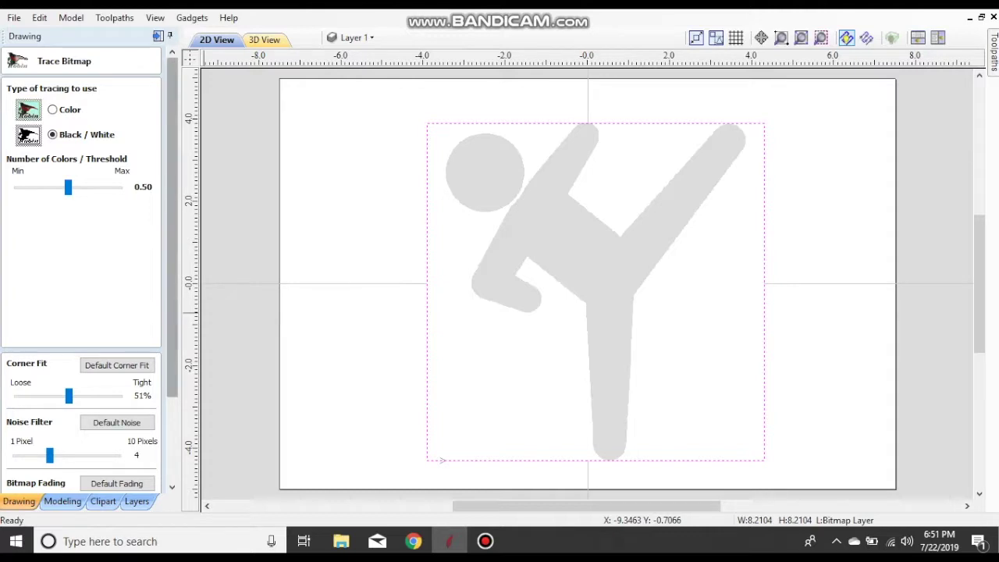
Set the bitmap fading to 39% and preview the traced vectors, inspecting the inner corner of the bent arm
{"action": "scroll", "coordinate": [81, 266], "scroll_direction": "down", "scroll_amount": 3}
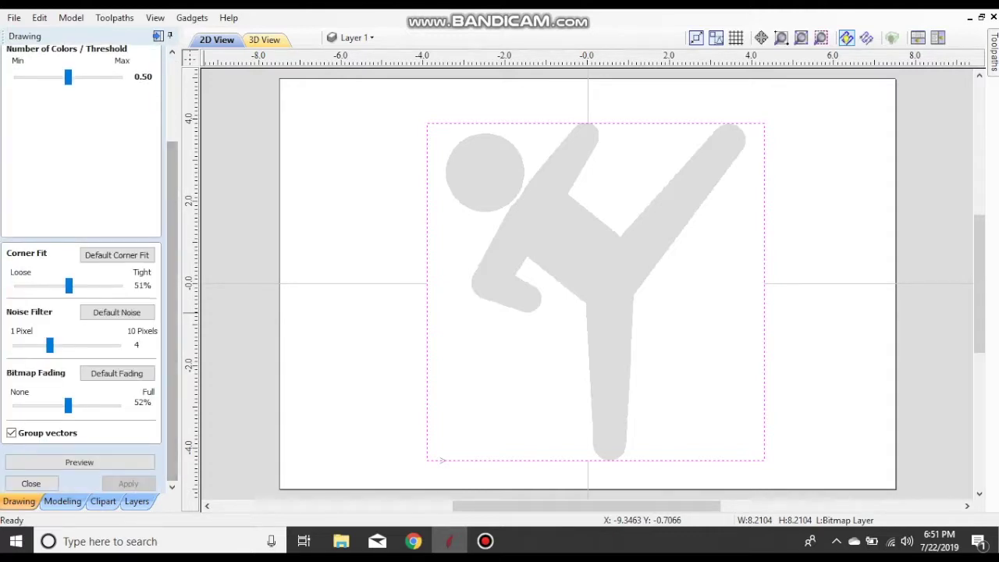
{"action": "mouse_move", "coordinate": [67, 404]}
{"action": "left_mouse_down"}
{"action": "mouse_move", "coordinate": [87, 404]}
{"action": "mouse_move", "coordinate": [28, 404]}
{"action": "mouse_move", "coordinate": [116, 405]}
{"action": "mouse_move", "coordinate": [46, 404]}
{"action": "mouse_move", "coordinate": [55, 404]}
{"action": "left_mouse_up"}
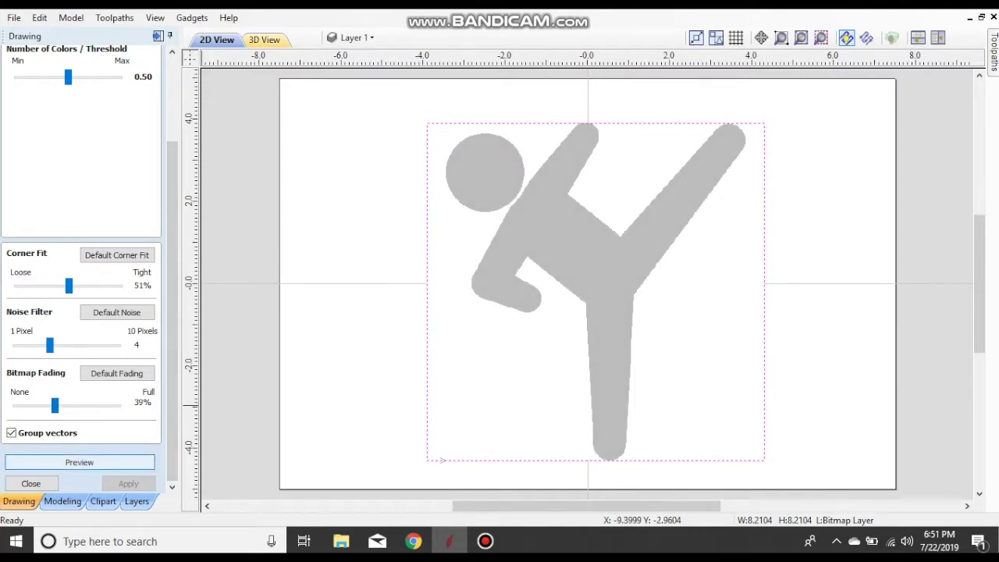
{"action": "left_click", "coordinate": [79, 462]}
{"action": "scroll", "coordinate": [520, 293], "scroll_direction": "up", "scroll_amount": 4}
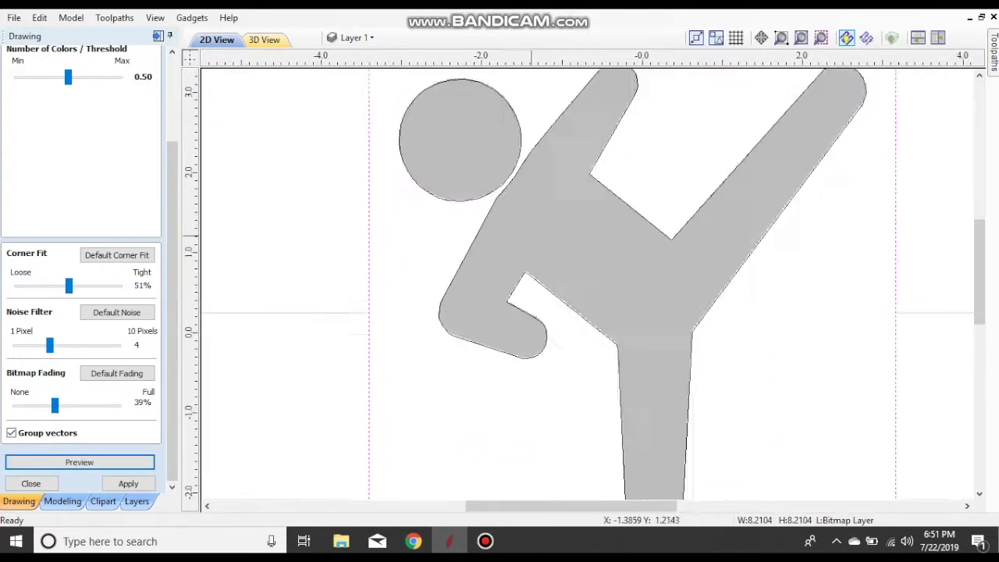
{"action": "scroll", "coordinate": [520, 294], "scroll_direction": "up", "scroll_amount": 4}
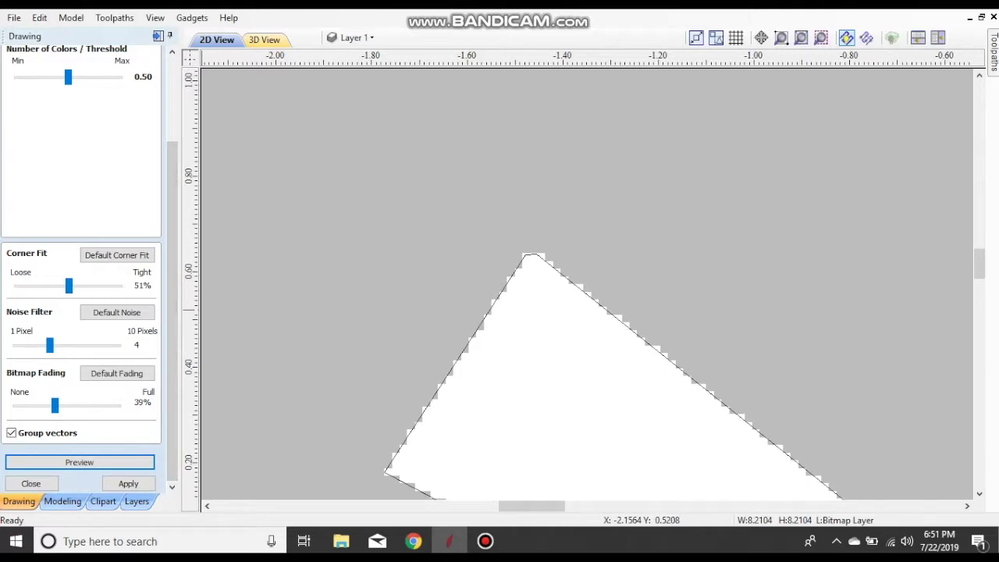
Preview the trace with the noise filter at 3 and near its maximum, and leave the filter set to 5
{"action": "mouse_move", "coordinate": [50, 344]}
{"action": "left_mouse_down"}
{"action": "mouse_move", "coordinate": [27, 345]}
{"action": "mouse_move", "coordinate": [37, 344]}
{"action": "left_mouse_up"}
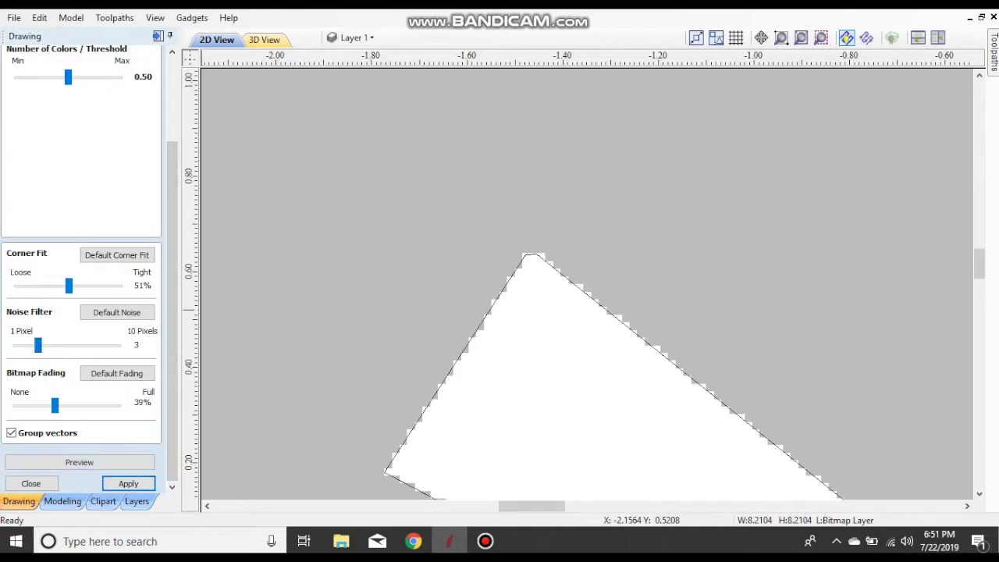
{"action": "left_click", "coordinate": [80, 462]}
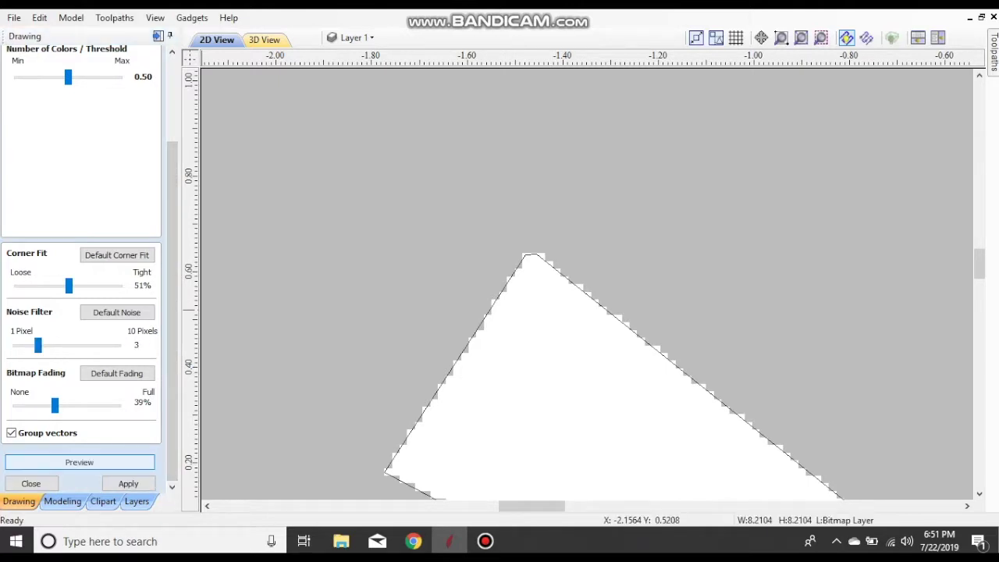
{"action": "left_click_drag", "start_coordinate": [38, 345], "coordinate": [116, 344]}
{"action": "left_click", "coordinate": [80, 463]}
{"action": "left_click_drag", "start_coordinate": [116, 344], "coordinate": [61, 344]}
Try corner fit at 100% and preview it at 5%, and settle on 43% corner fit with 43% bitmap fading
{"action": "left_click_drag", "start_coordinate": [69, 286], "coordinate": [118, 285]}
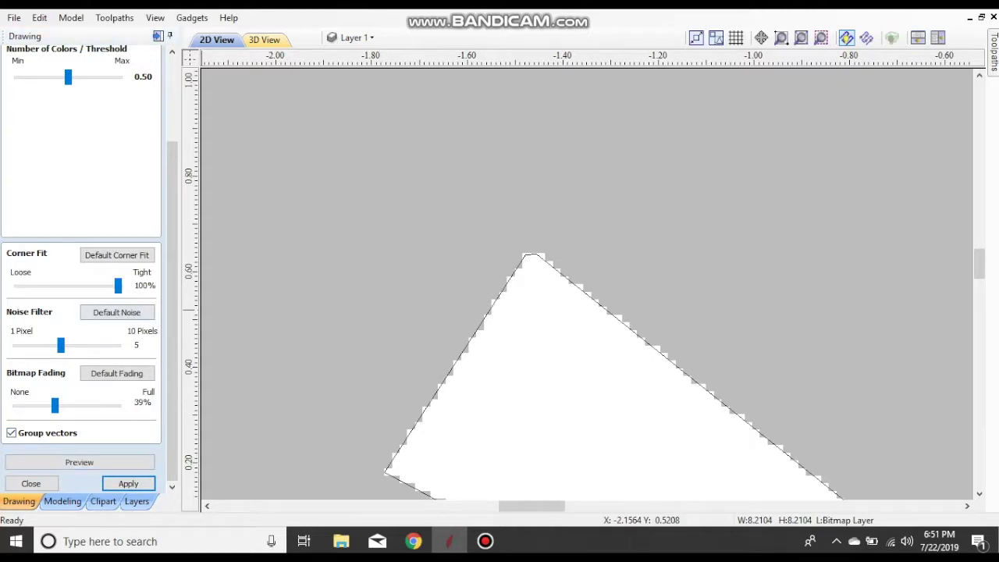
{"action": "left_click_drag", "start_coordinate": [117, 286], "coordinate": [23, 286]}
{"action": "left_click", "coordinate": [80, 462]}
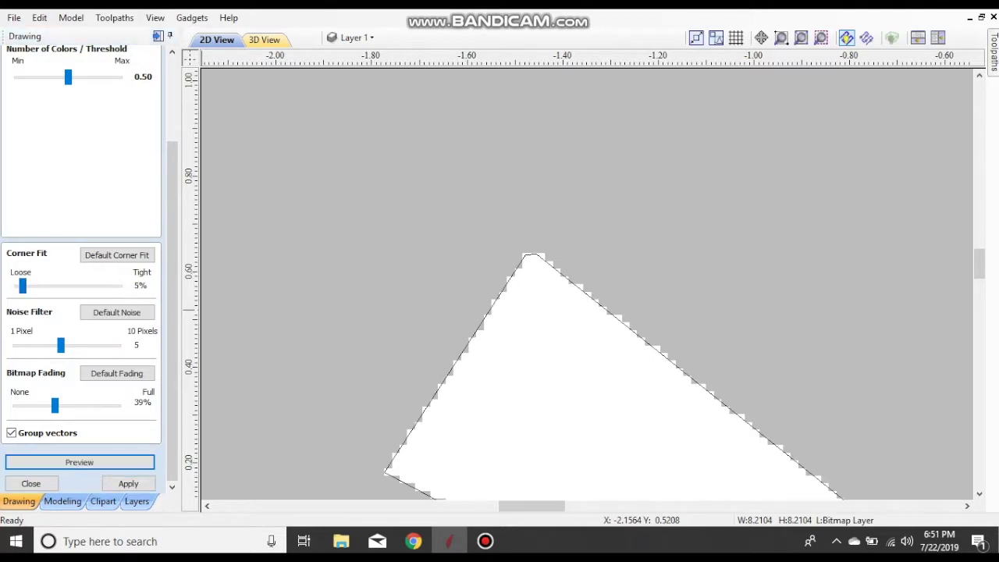
{"action": "left_click_drag", "start_coordinate": [22, 286], "coordinate": [61, 285]}
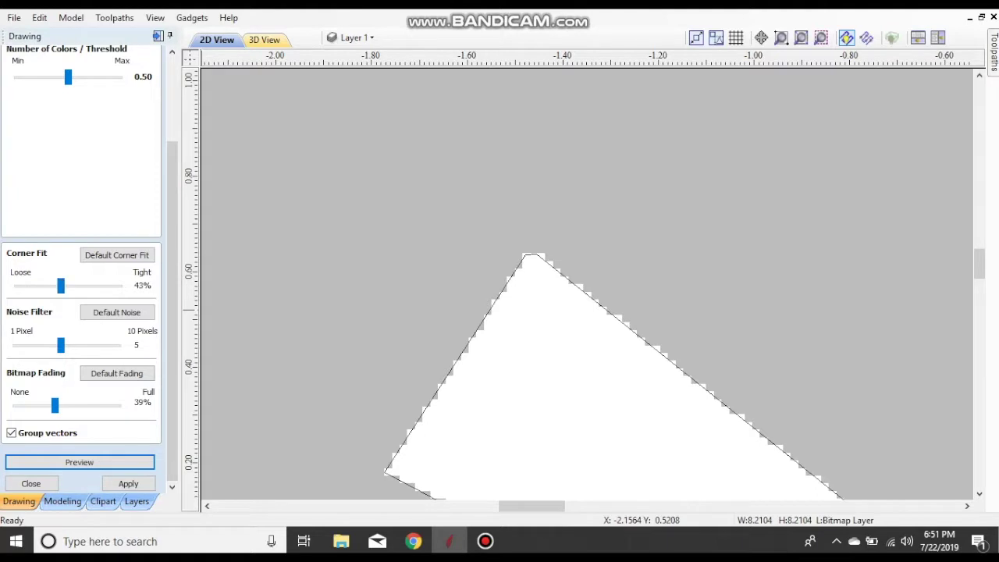
{"action": "left_click_drag", "start_coordinate": [55, 404], "coordinate": [59, 405]}
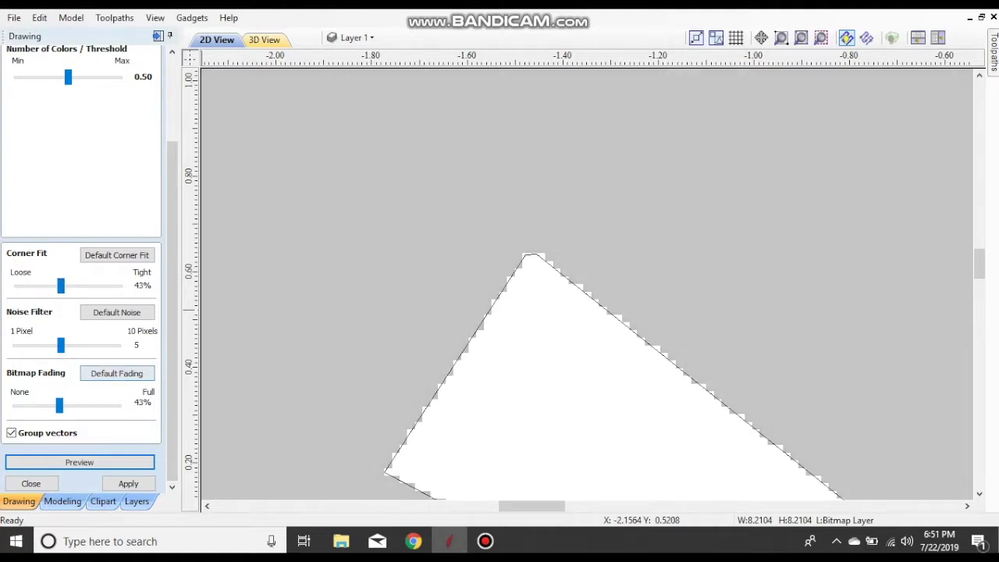
Review the previewed outline around the whole figure, apply the trace and close the bitmap tracing form
{"action": "scroll", "coordinate": [559, 226], "scroll_direction": "down", "scroll_amount": 4}
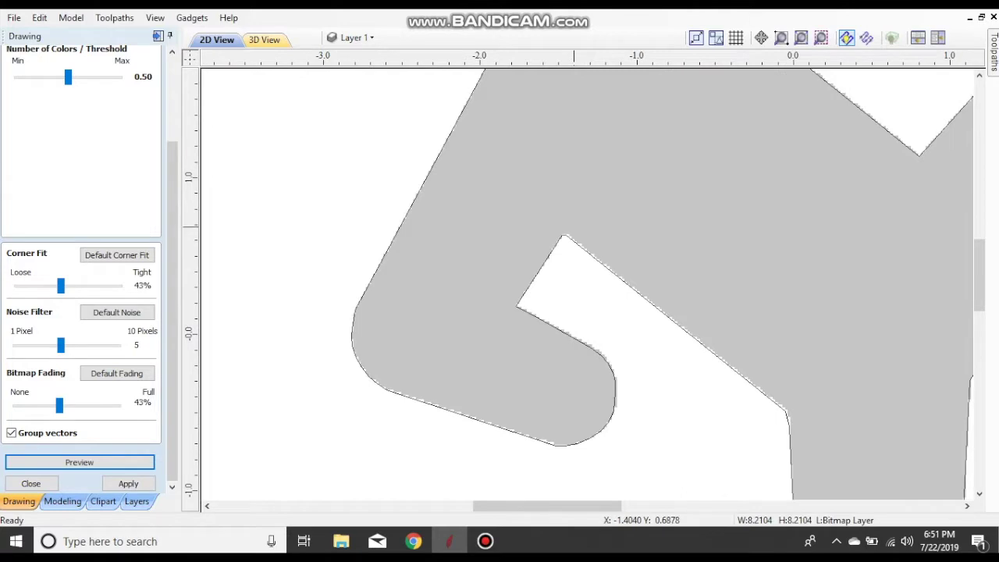
{"action": "scroll", "coordinate": [573, 224], "scroll_direction": "down", "scroll_amount": 4}
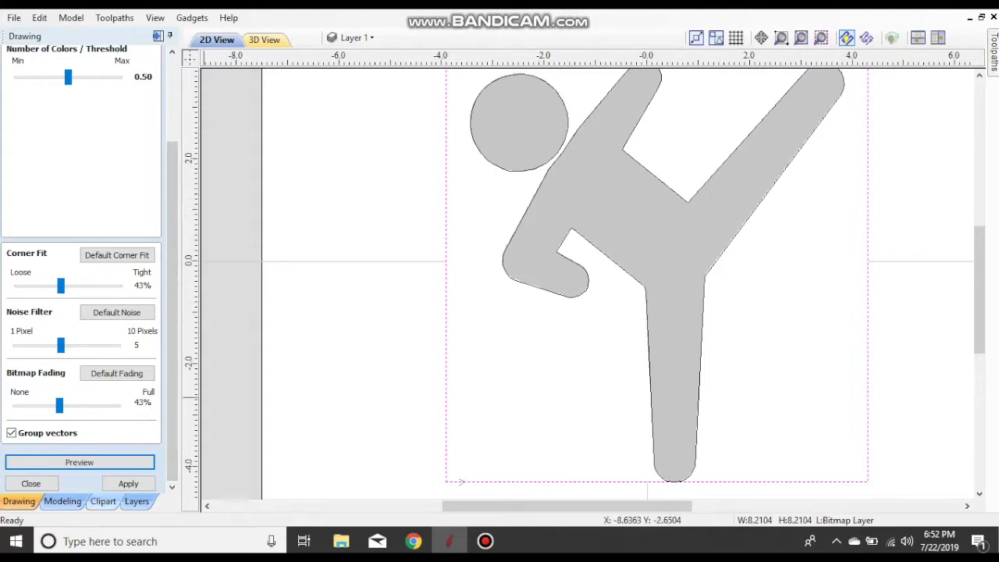
{"action": "left_click", "coordinate": [129, 484]}
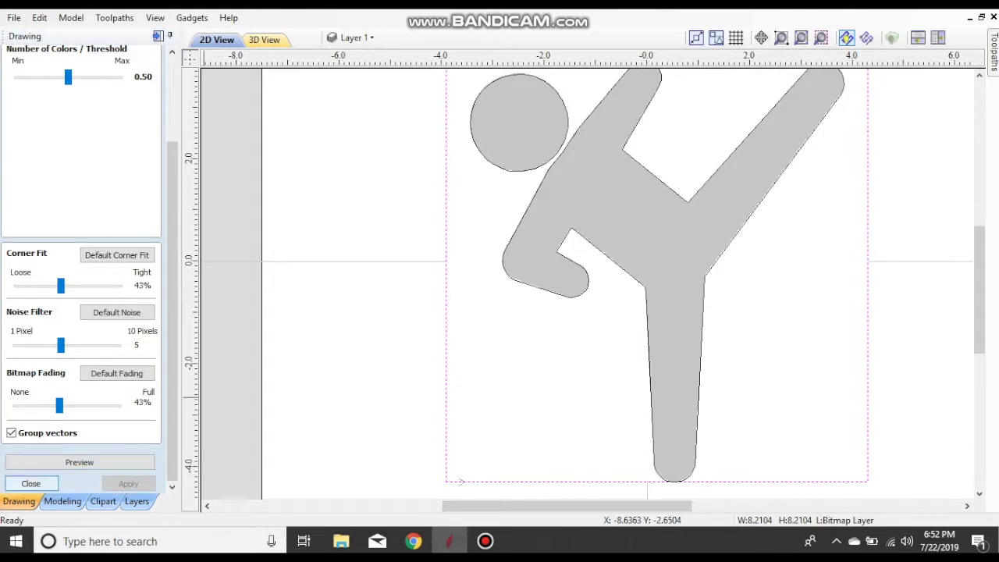
{"action": "left_click", "coordinate": [31, 484]}
Hide the Bitmap Layer so that only the traced stickman vectors on Layer 1 are displayed
{"action": "scroll", "coordinate": [459, 235], "scroll_direction": "down", "scroll_amount": 2}
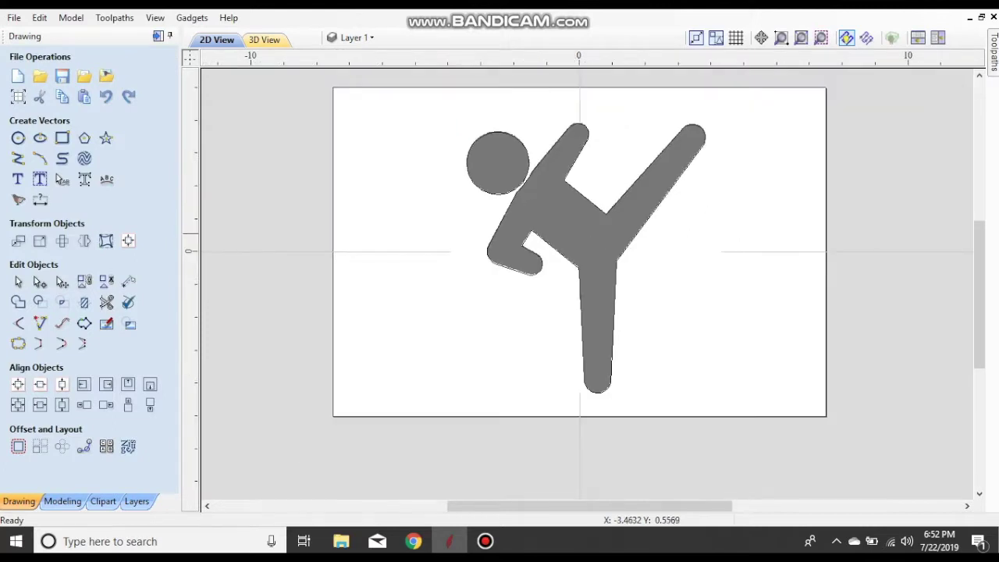
{"action": "scroll", "coordinate": [473, 179], "scroll_direction": "up", "scroll_amount": 1}
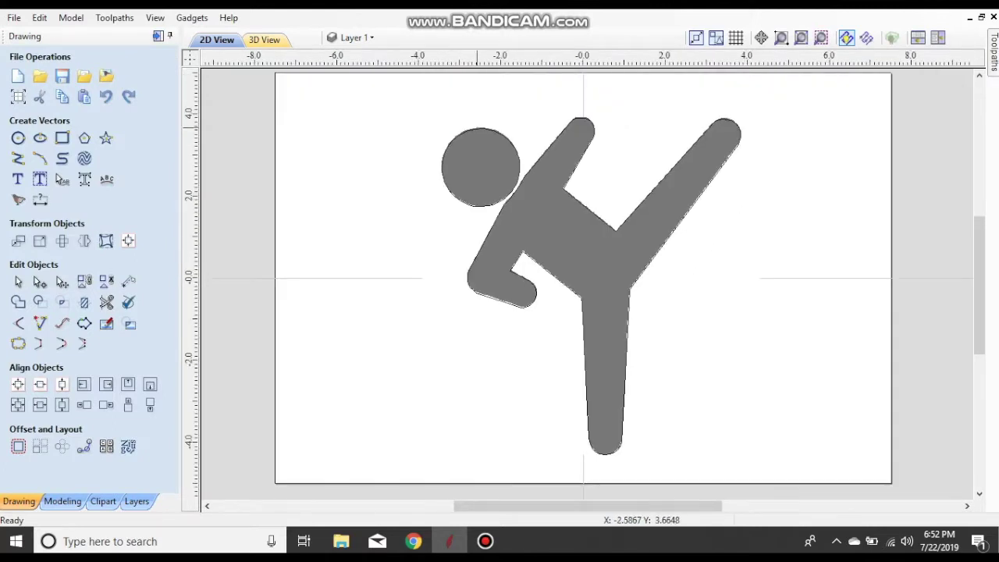
{"action": "left_click", "coordinate": [357, 37]}
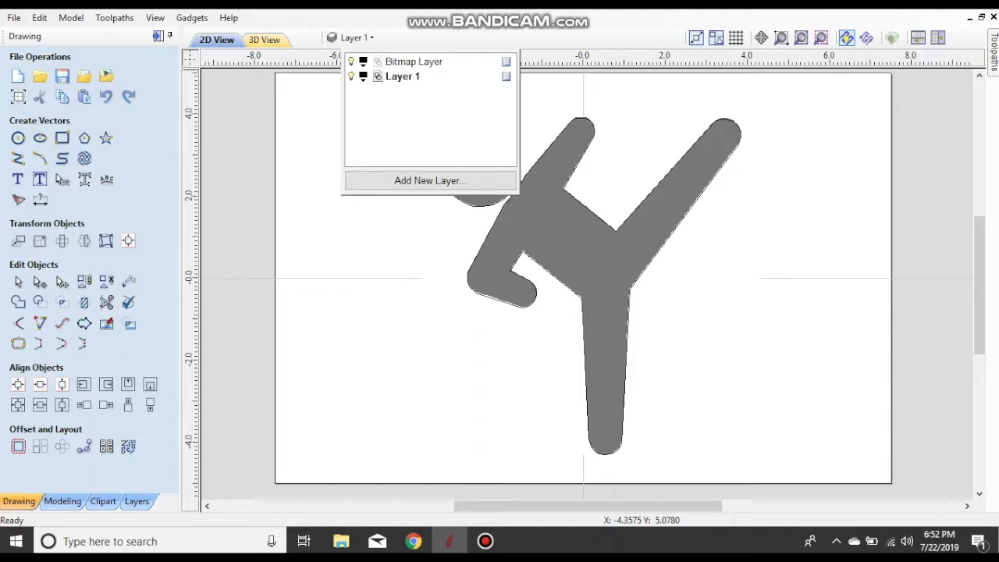
{"action": "left_click", "coordinate": [351, 61]}
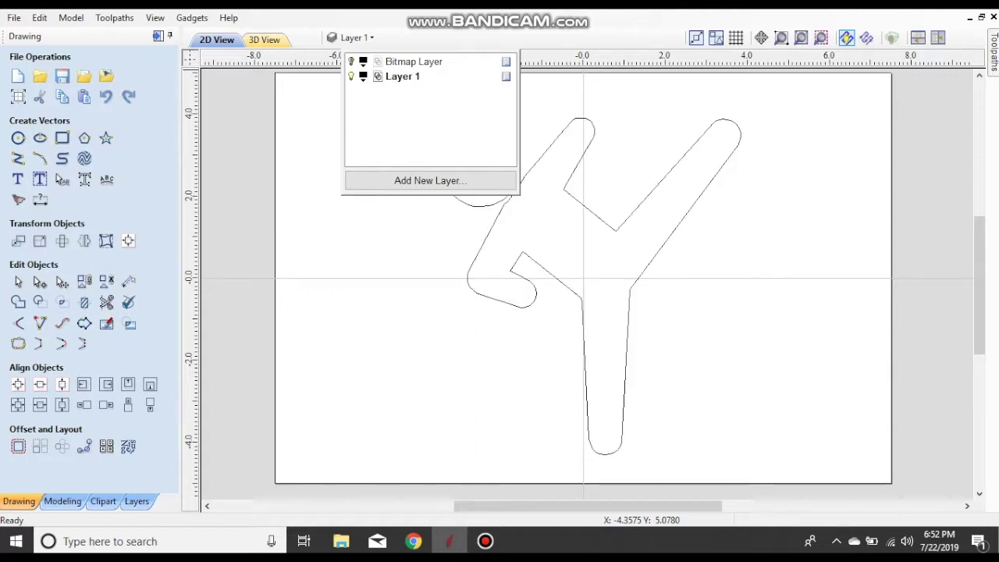
{"action": "left_click", "coordinate": [409, 264]}
Examine the traced outline closely at the bent arm's inner corner and along the standing leg
{"action": "scroll", "coordinate": [522, 217], "scroll_direction": "up", "scroll_amount": 4}
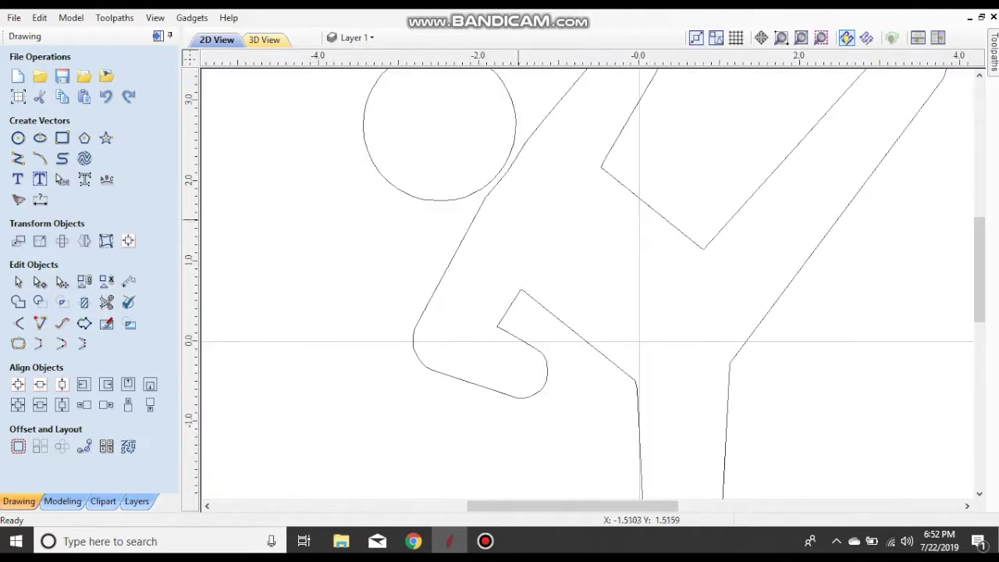
{"action": "scroll", "coordinate": [522, 293], "scroll_direction": "up", "scroll_amount": 13}
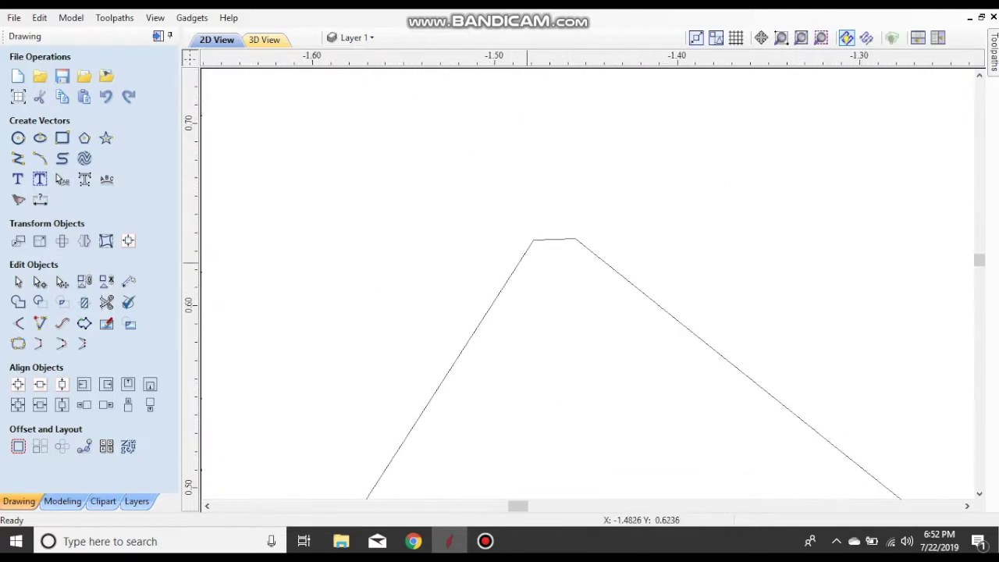
{"action": "scroll", "coordinate": [537, 257], "scroll_direction": "down", "scroll_amount": 9}
{"action": "scroll", "coordinate": [537, 257], "scroll_direction": "down", "scroll_amount": 9}
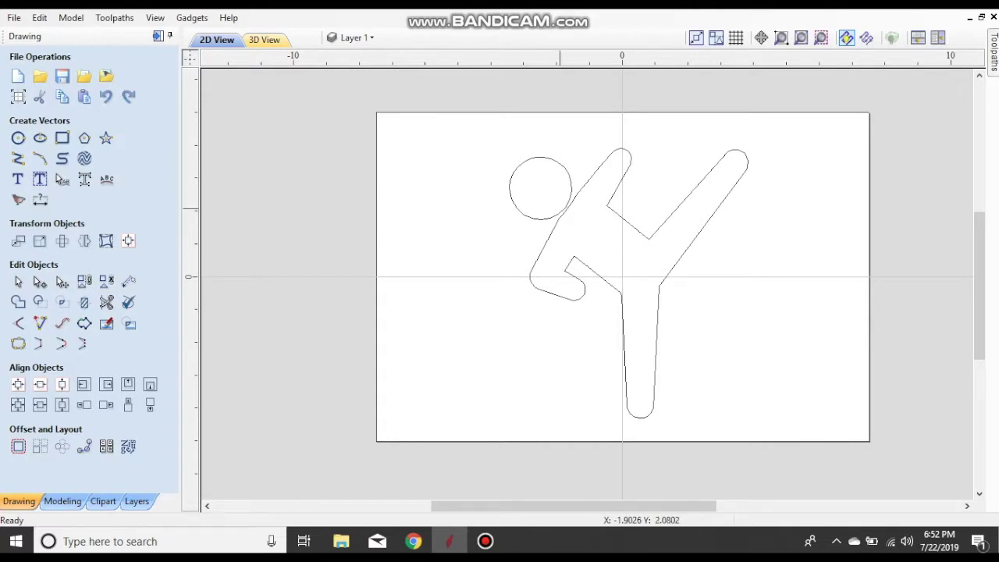
{"action": "scroll", "coordinate": [565, 204], "scroll_direction": "up", "scroll_amount": 8}
{"action": "middle_click_drag", "start_coordinate": [650, 276], "coordinate": [514, 130]}
{"action": "scroll", "coordinate": [659, 236], "scroll_direction": "up", "scroll_amount": 1}
{"action": "middle_click_drag", "start_coordinate": [734, 339], "coordinate": [669, 235]}
{"action": "middle_click_drag", "start_coordinate": [699, 343], "coordinate": [677, 149]}
{"action": "middle_click_drag", "start_coordinate": [691, 377], "coordinate": [625, 109]}
{"action": "scroll", "coordinate": [647, 302], "scroll_direction": "down", "scroll_amount": 3}
{"action": "middle_click_drag", "start_coordinate": [665, 364], "coordinate": [433, 326]}
{"action": "middle_click_drag", "start_coordinate": [531, 213], "coordinate": [501, 424]}
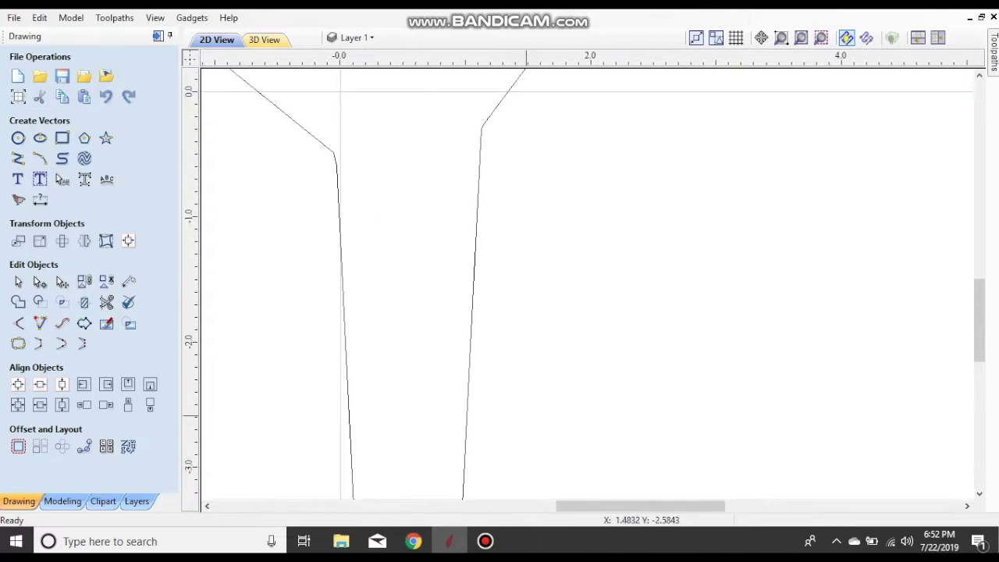
Select the traced vectors and examine the corners where the standing leg and the torso meet the raised leg
{"action": "middle_click_drag", "start_coordinate": [503, 131], "coordinate": [477, 235]}
{"action": "scroll", "coordinate": [458, 242], "scroll_direction": "up", "scroll_amount": 2}
{"action": "scroll", "coordinate": [456, 242], "scroll_direction": "up", "scroll_amount": 10}
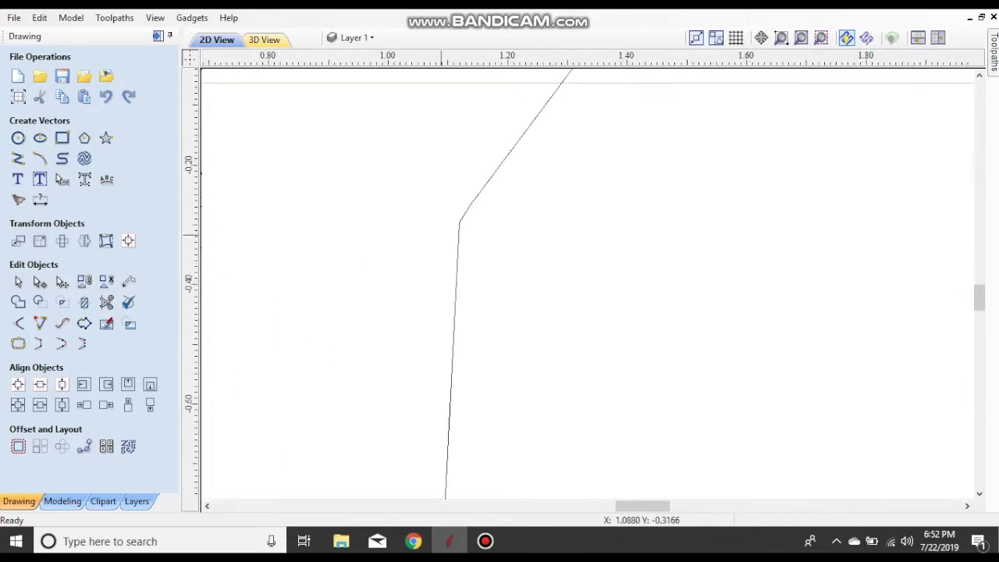
{"action": "left_click", "coordinate": [488, 203]}
{"action": "scroll", "coordinate": [488, 203], "scroll_direction": "down", "scroll_amount": 12}
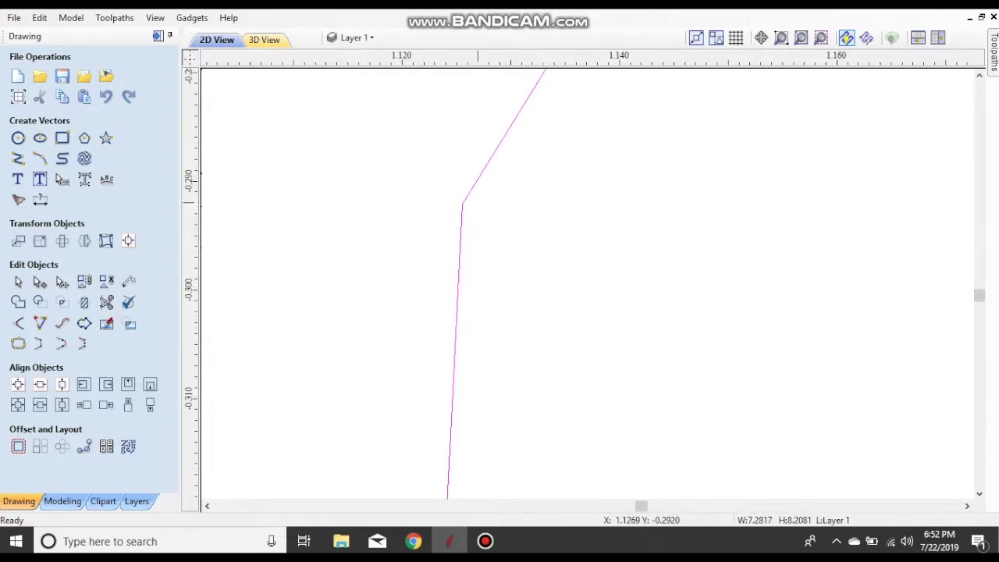
{"action": "scroll", "coordinate": [492, 203], "scroll_direction": "down", "scroll_amount": 3}
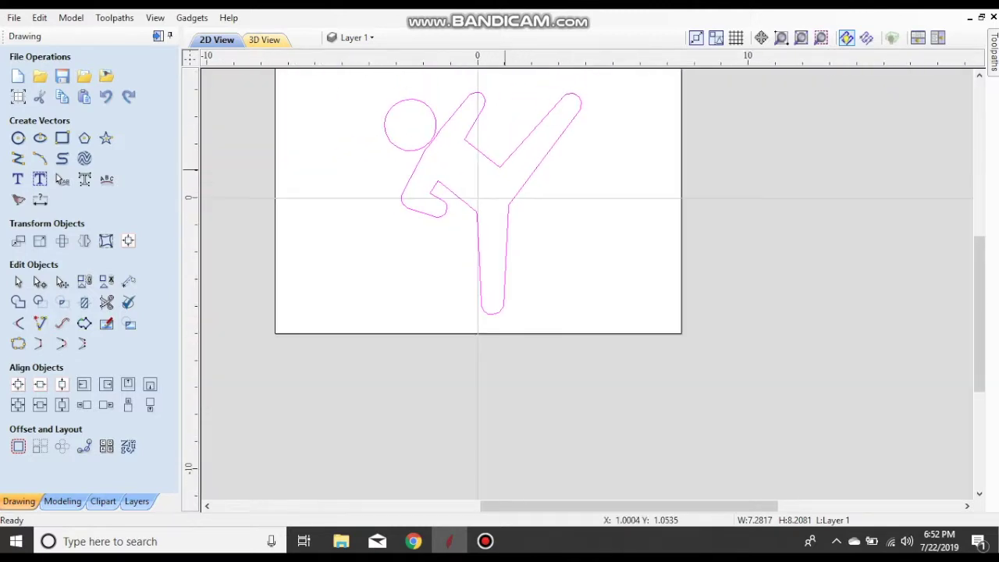
{"action": "scroll", "coordinate": [455, 233], "scroll_direction": "up", "scroll_amount": 8}
{"action": "scroll", "coordinate": [455, 233], "scroll_direction": "up", "scroll_amount": 6}
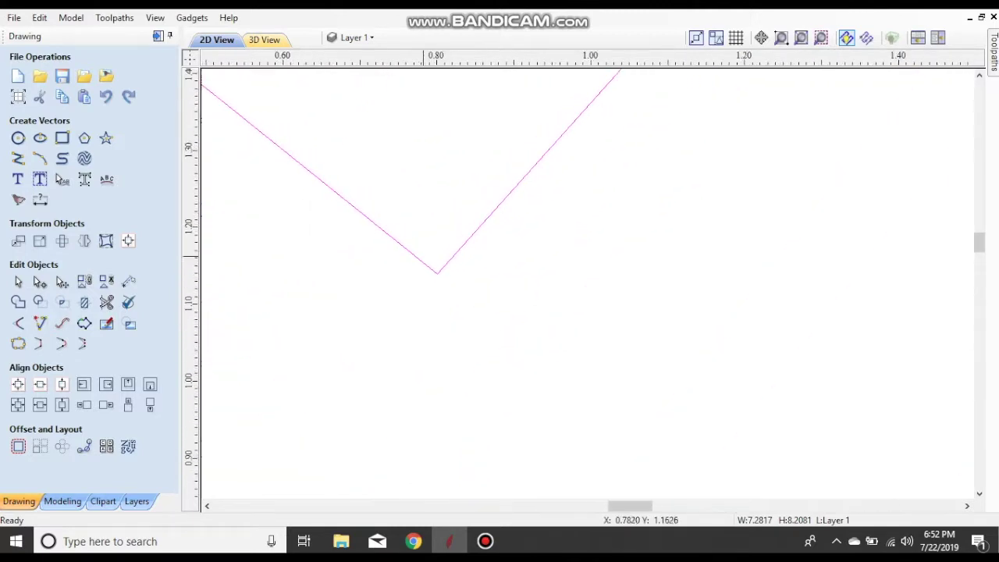
{"action": "scroll", "coordinate": [444, 270], "scroll_direction": "up", "scroll_amount": 5}
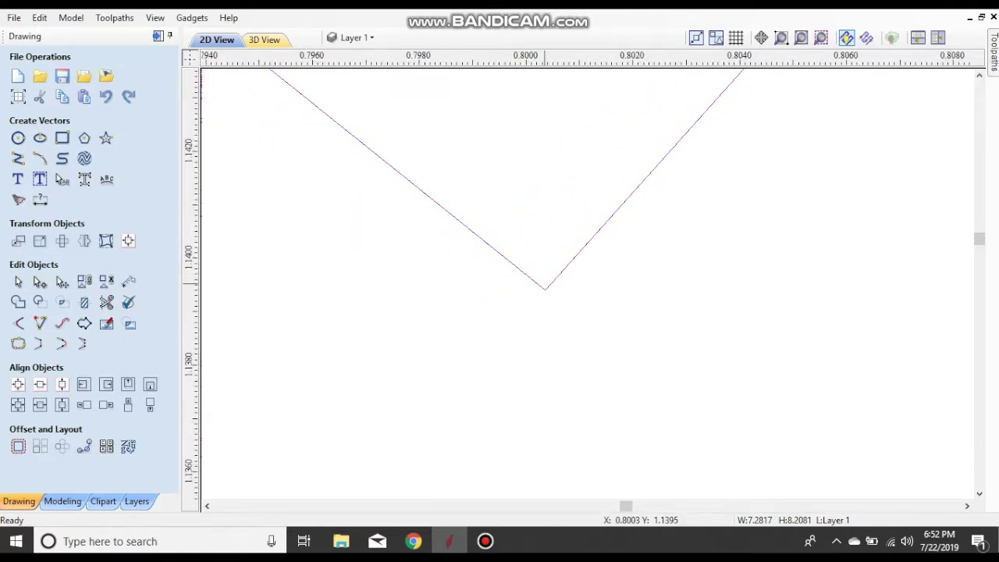
Ungroup the traced stickman vectors so that the body outline can be edited as a separate object
{"action": "key", "text": "n"}
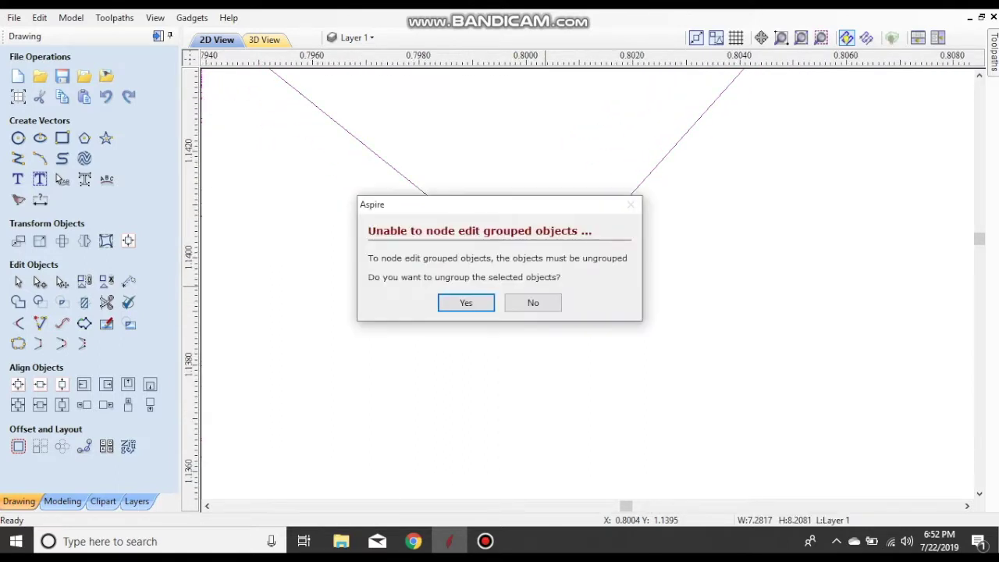
{"action": "left_click", "coordinate": [482, 300]}
{"action": "scroll", "coordinate": [482, 295], "scroll_direction": "down", "scroll_amount": 5}
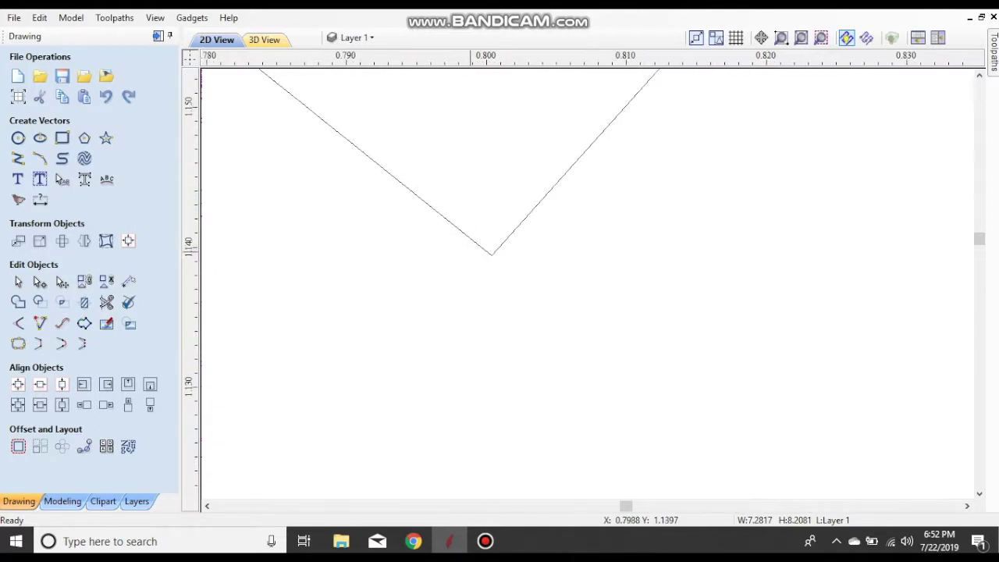
{"action": "left_click", "coordinate": [453, 227]}
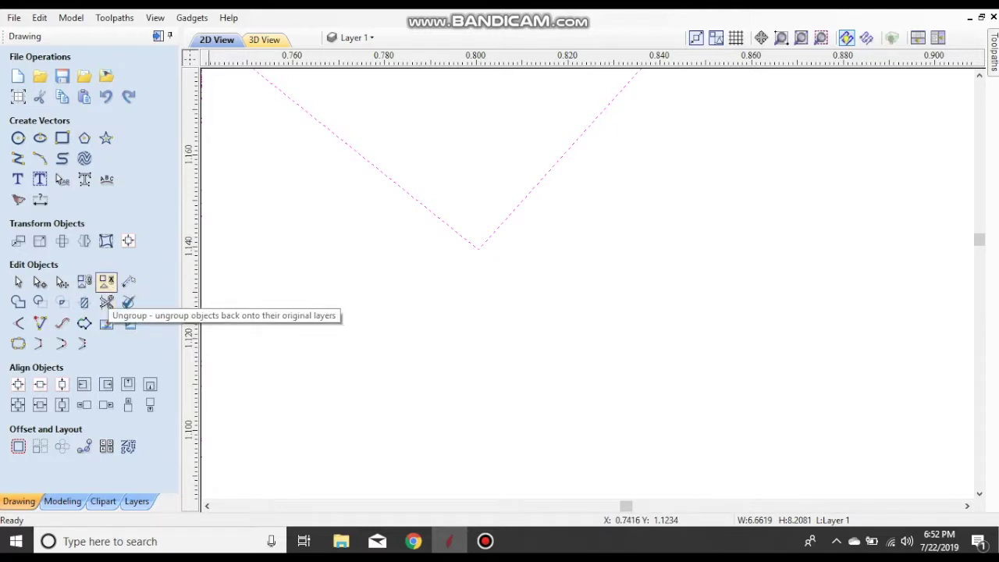
{"action": "left_click", "coordinate": [107, 284]}
Draw a three-point arc of about 0.033 inch radius across the sharp inner corner between the torso and the raised leg
{"action": "scroll", "coordinate": [455, 251], "scroll_direction": "down", "scroll_amount": 7}
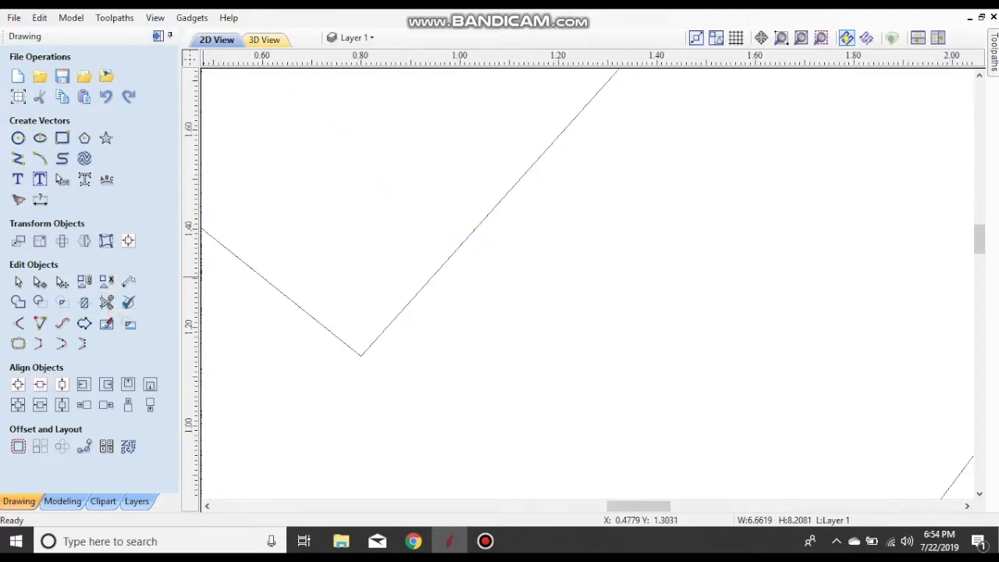
{"action": "scroll", "coordinate": [375, 334], "scroll_direction": "down", "scroll_amount": 5}
{"action": "scroll", "coordinate": [375, 333], "scroll_direction": "up", "scroll_amount": 4}
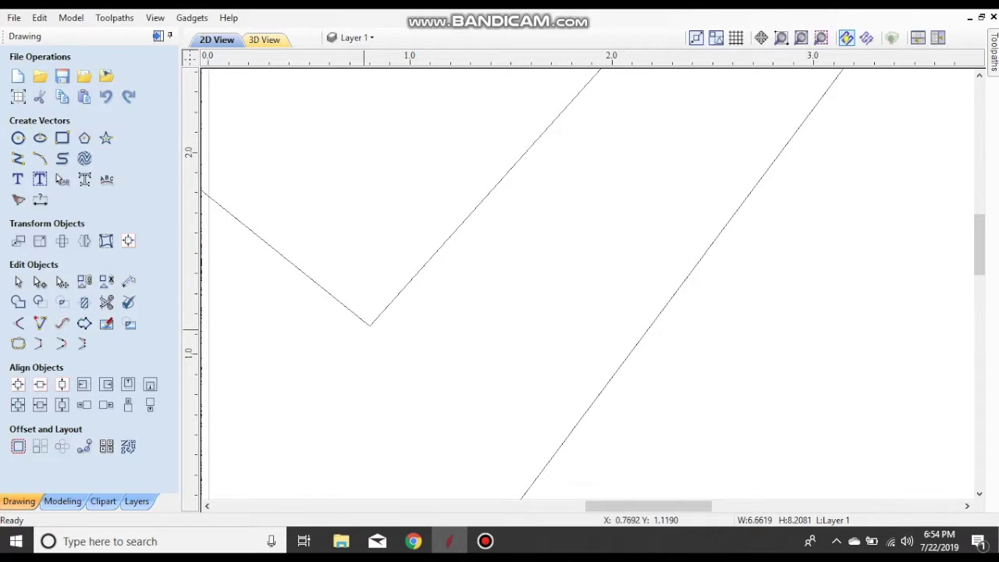
{"action": "scroll", "coordinate": [365, 324], "scroll_direction": "up", "scroll_amount": 5}
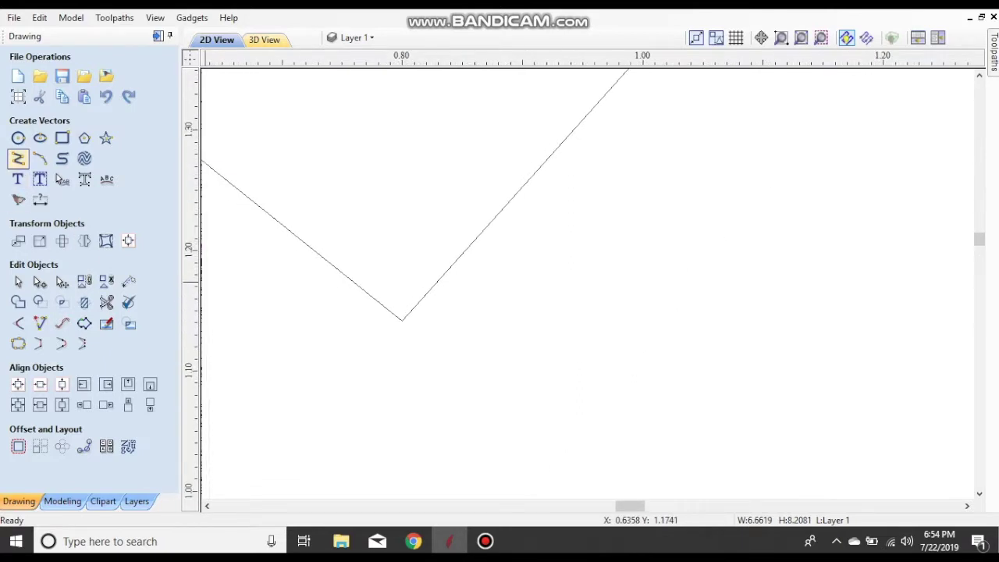
{"action": "left_click", "coordinate": [40, 159]}
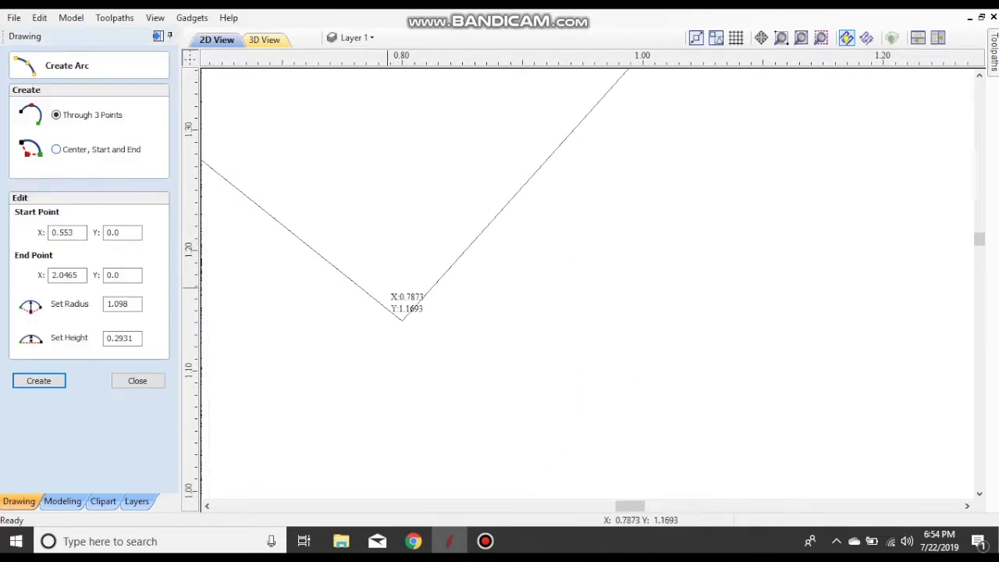
{"action": "left_click", "coordinate": [370, 295]}
{"action": "left_click", "coordinate": [429, 290]}
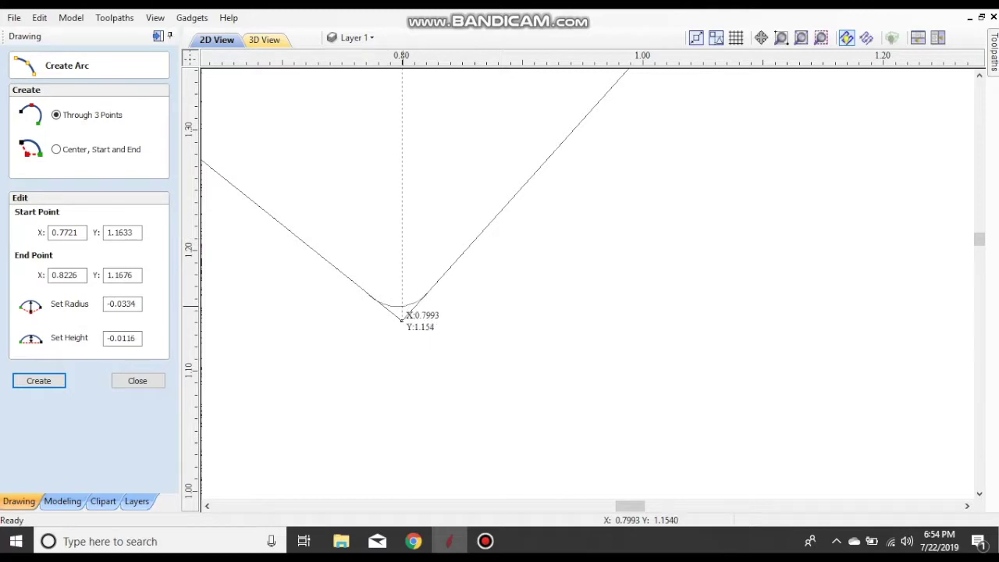
{"action": "left_click", "coordinate": [402, 319]}
{"action": "scroll", "coordinate": [401, 312], "scroll_direction": "up", "scroll_amount": 3}
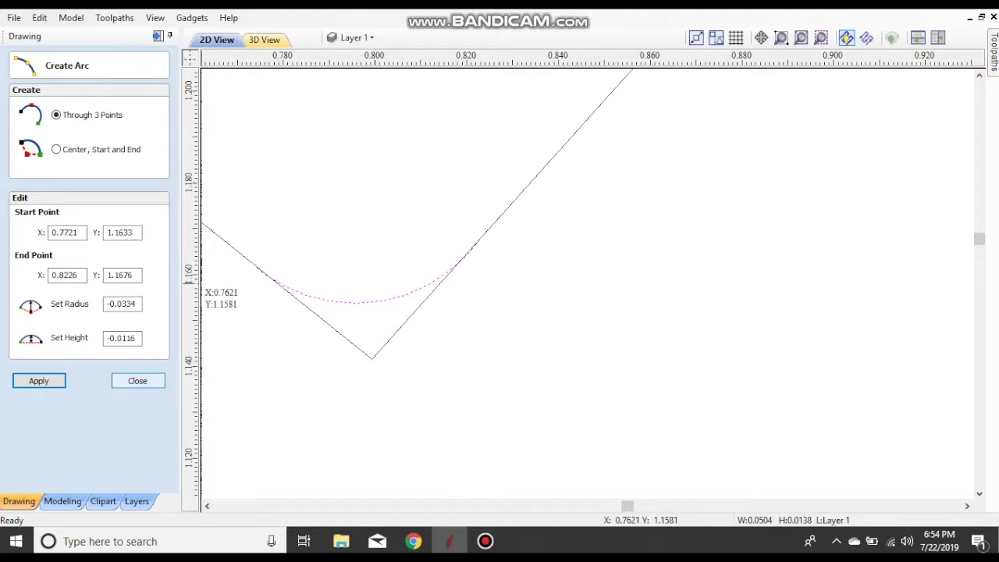
{"action": "left_click", "coordinate": [137, 380]}
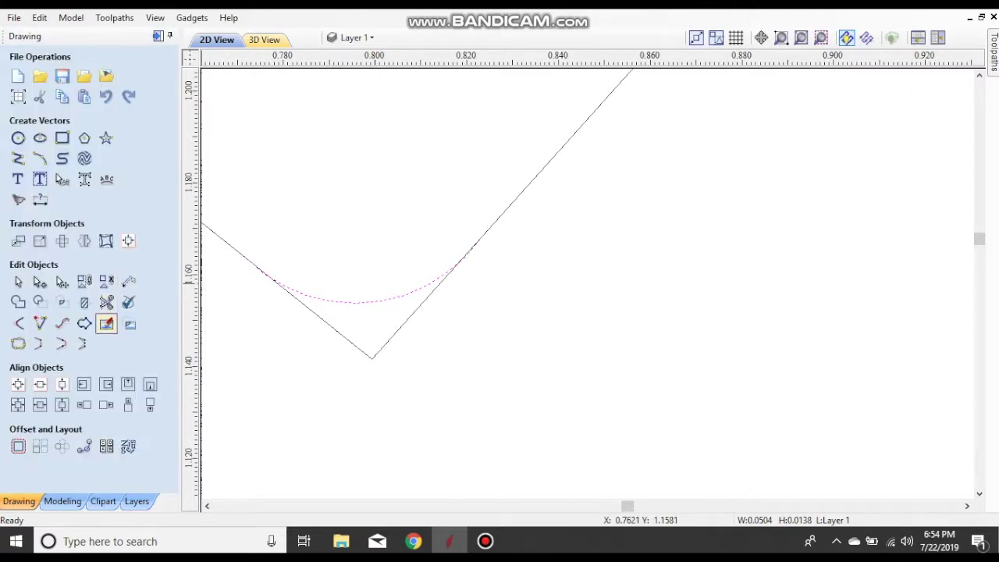
Trim away the sharp corner tip beyond the arc and the overlapping ends on both sides, rejoining the trimmed sections
{"action": "left_click", "coordinate": [106, 302]}
{"action": "left_click", "coordinate": [328, 324]}
{"action": "scroll", "coordinate": [263, 286], "scroll_direction": "up", "scroll_amount": 6}
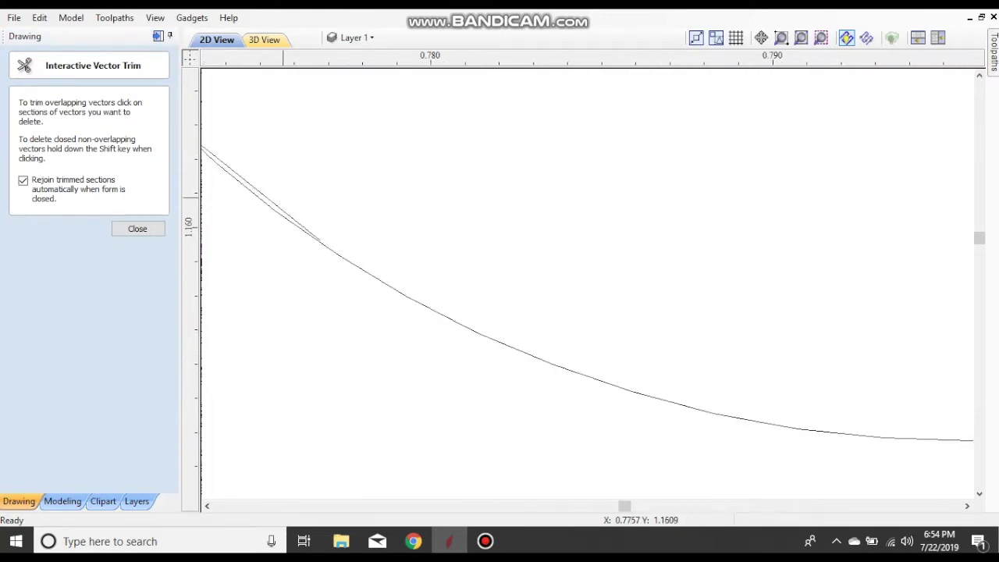
{"action": "left_click", "coordinate": [279, 206]}
{"action": "scroll", "coordinate": [354, 209], "scroll_direction": "down", "scroll_amount": 6}
{"action": "scroll", "coordinate": [766, 166], "scroll_direction": "up", "scroll_amount": 6}
{"action": "scroll", "coordinate": [742, 166], "scroll_direction": "up", "scroll_amount": 2}
{"action": "left_click", "coordinate": [726, 148]}
{"action": "scroll", "coordinate": [703, 152], "scroll_direction": "down", "scroll_amount": 10}
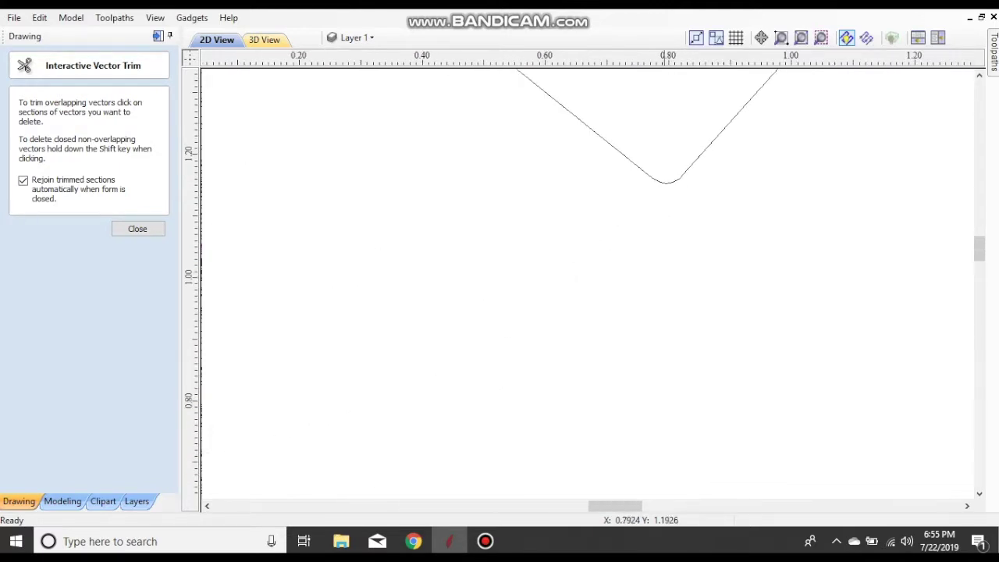
{"action": "scroll", "coordinate": [663, 153], "scroll_direction": "down", "scroll_amount": 6}
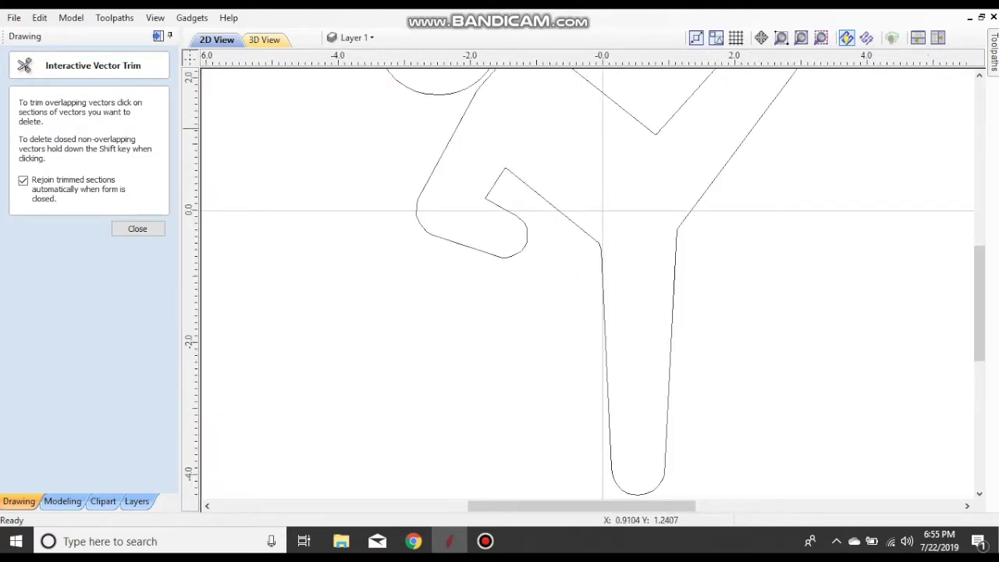
{"action": "left_click", "coordinate": [137, 229]}
Examine the raised arm's inner corner, the rounded corner at the raised leg and the overall stickman outline
{"action": "right_click", "coordinate": [623, 180]}
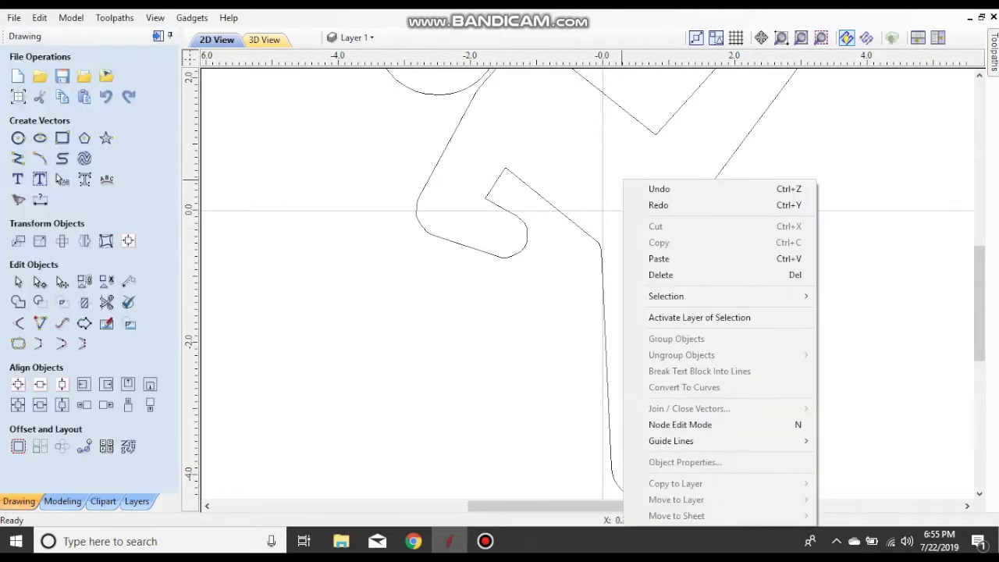
{"action": "right_click", "coordinate": [382, 180]}
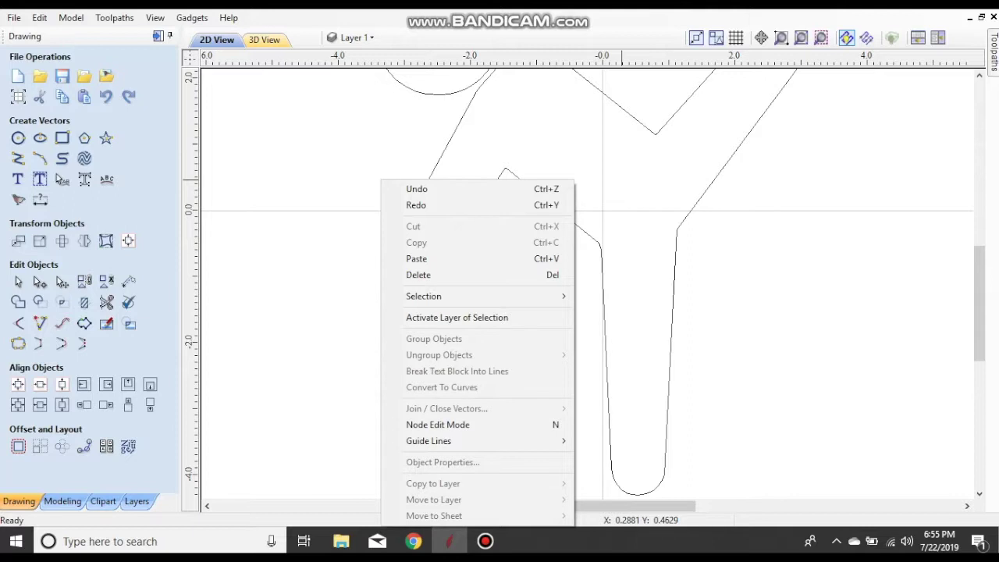
{"action": "left_click", "coordinate": [623, 139]}
{"action": "mouse_move", "coordinate": [638, 136]}
{"action": "middle_mouse_down"}
{"action": "mouse_move", "coordinate": [621, 190]}
{"action": "mouse_move", "coordinate": [516, 350]}
{"action": "middle_mouse_up"}
{"action": "scroll", "coordinate": [455, 222], "scroll_direction": "up", "scroll_amount": 3}
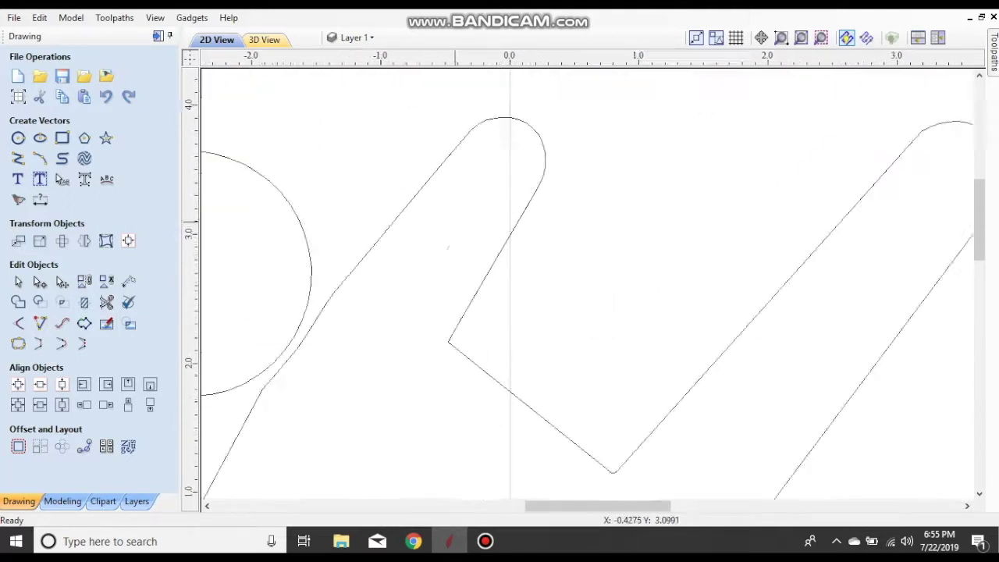
{"action": "scroll", "coordinate": [448, 242], "scroll_direction": "up", "scroll_amount": 5}
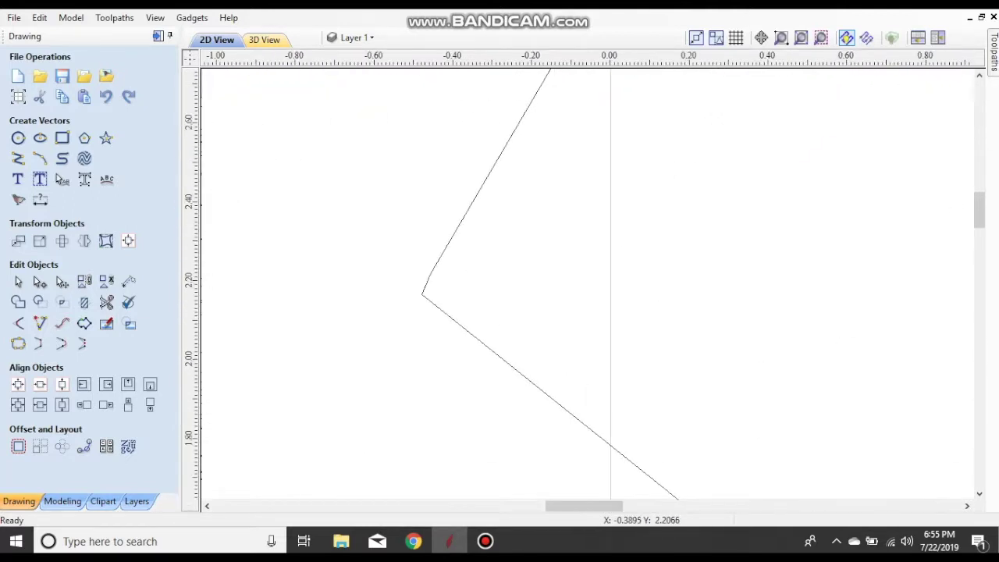
{"action": "scroll", "coordinate": [445, 294], "scroll_direction": "up", "scroll_amount": 4}
{"action": "scroll", "coordinate": [401, 266], "scroll_direction": "down", "scroll_amount": 16}
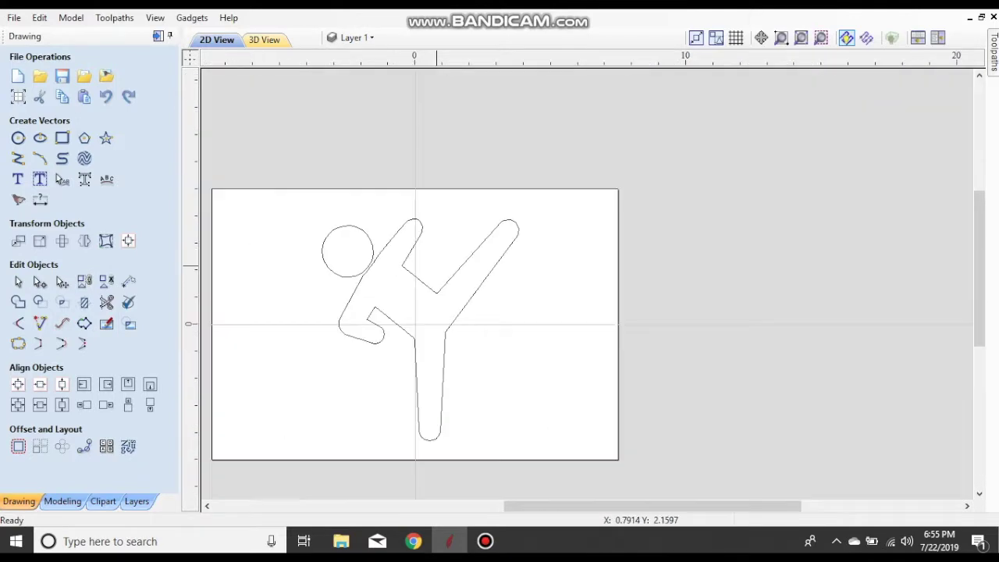
{"action": "scroll", "coordinate": [335, 266], "scroll_direction": "up", "scroll_amount": 6}
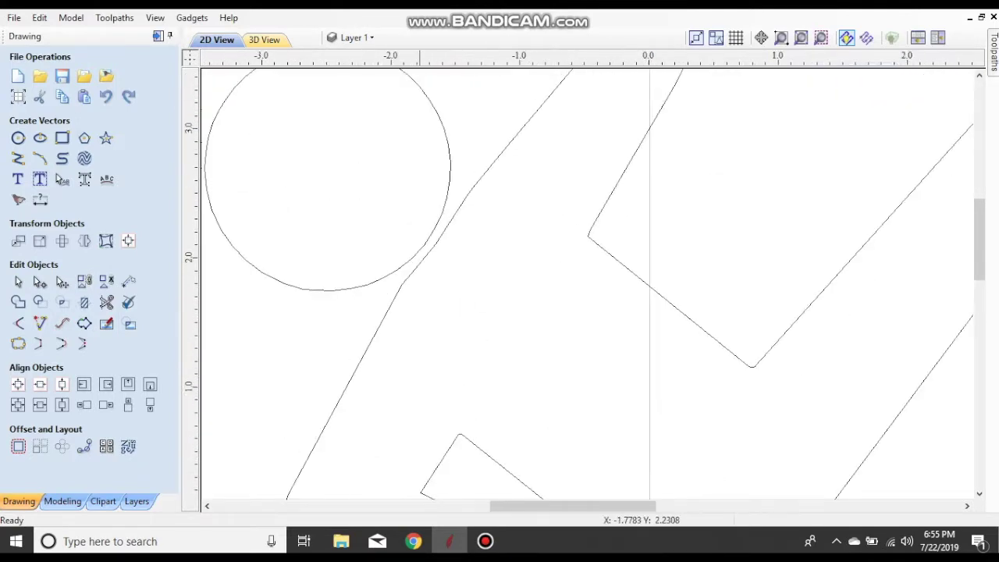
{"action": "scroll", "coordinate": [421, 231], "scroll_direction": "down", "scroll_amount": 5}
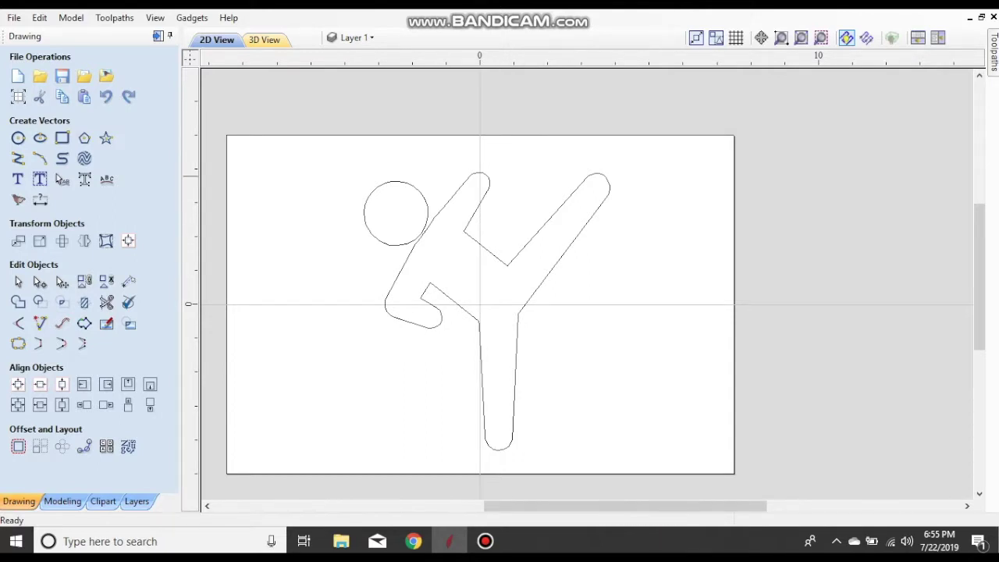
{"action": "scroll", "coordinate": [478, 238], "scroll_direction": "up", "scroll_amount": 1}
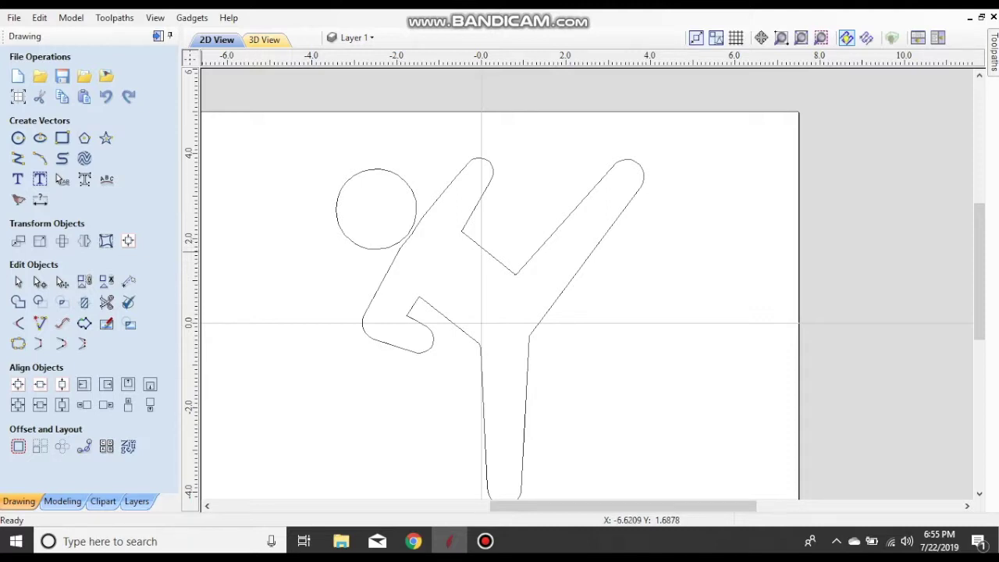
Start a new job without saving the current one and accept the 15 x 10 inch, 0.75 inch thick single-sided setup
{"action": "left_click", "coordinate": [14, 17]}
{"action": "left_click", "coordinate": [36, 34]}
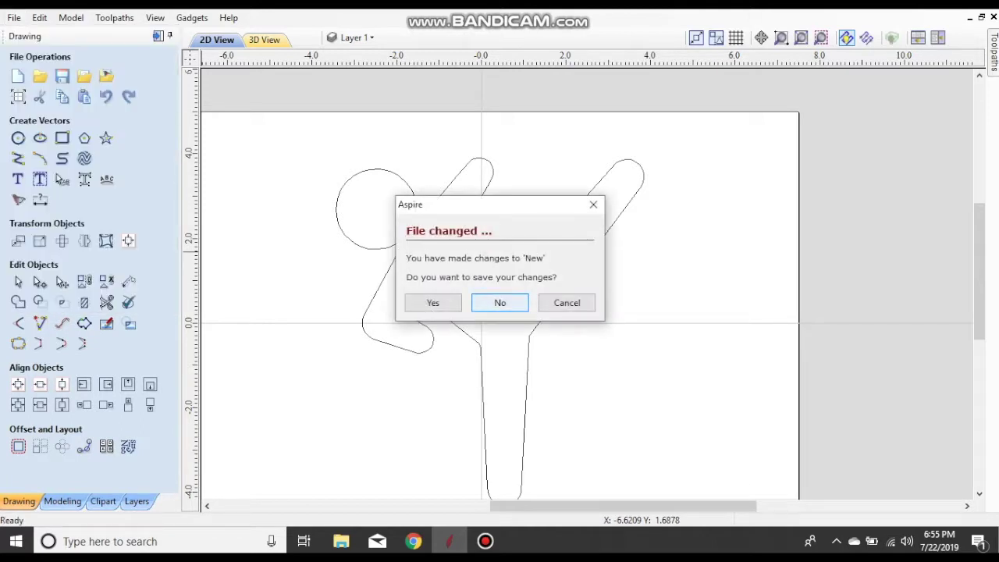
{"action": "left_click", "coordinate": [500, 303]}
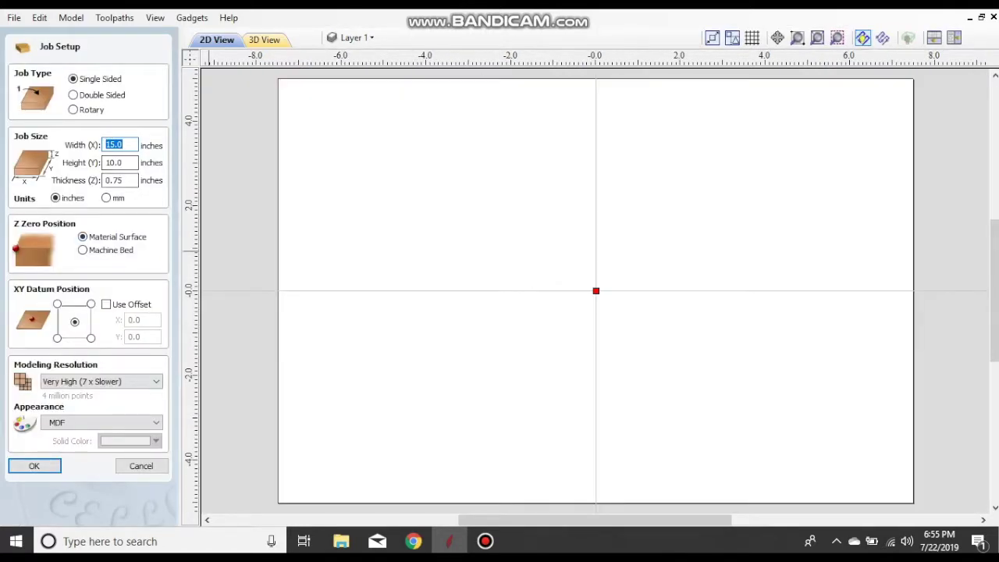
{"action": "left_click", "coordinate": [34, 466]}
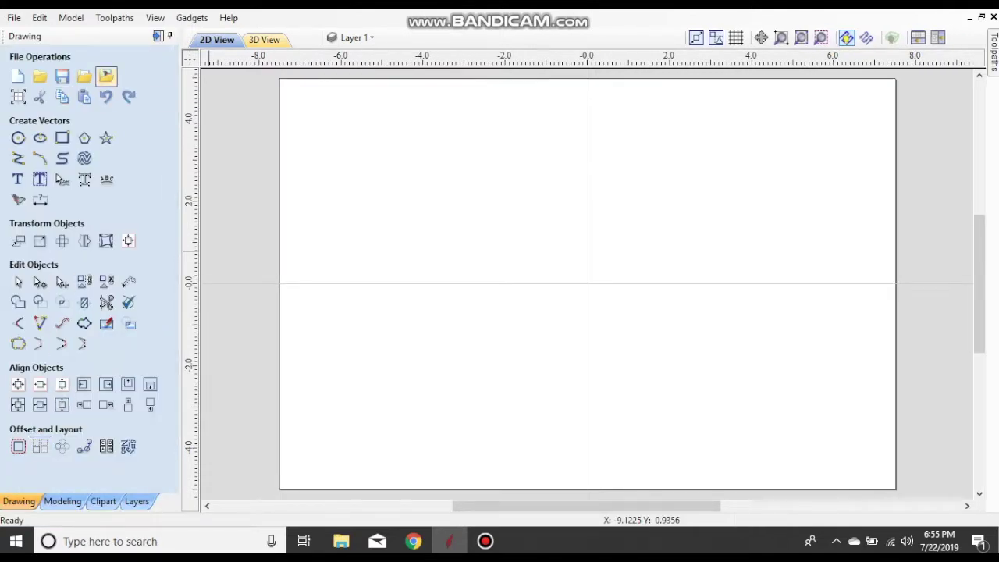
Import the "color stickman" image from the Desktop and select it for resizing
{"action": "left_click", "coordinate": [107, 75]}
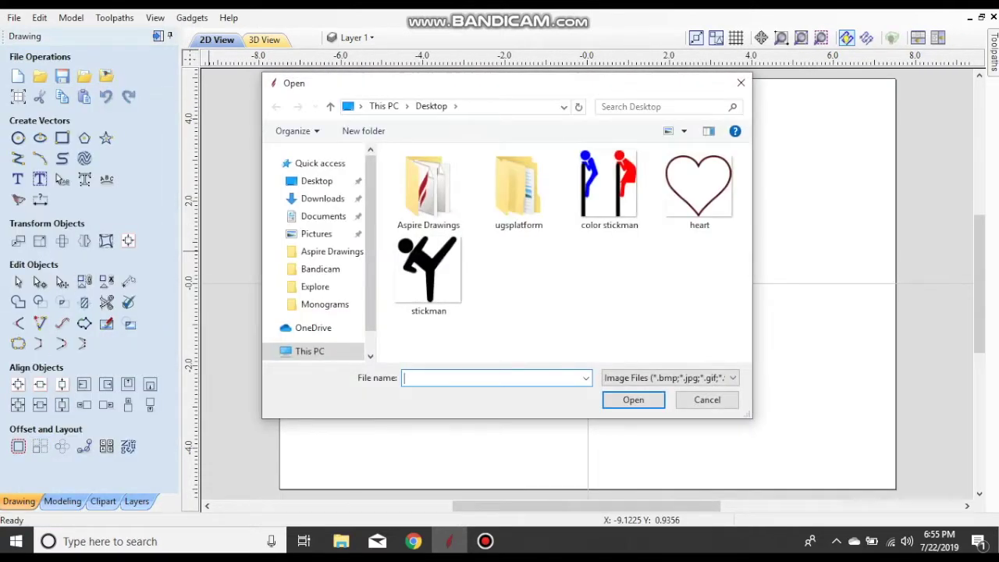
{"action": "double_click", "coordinate": [609, 188]}
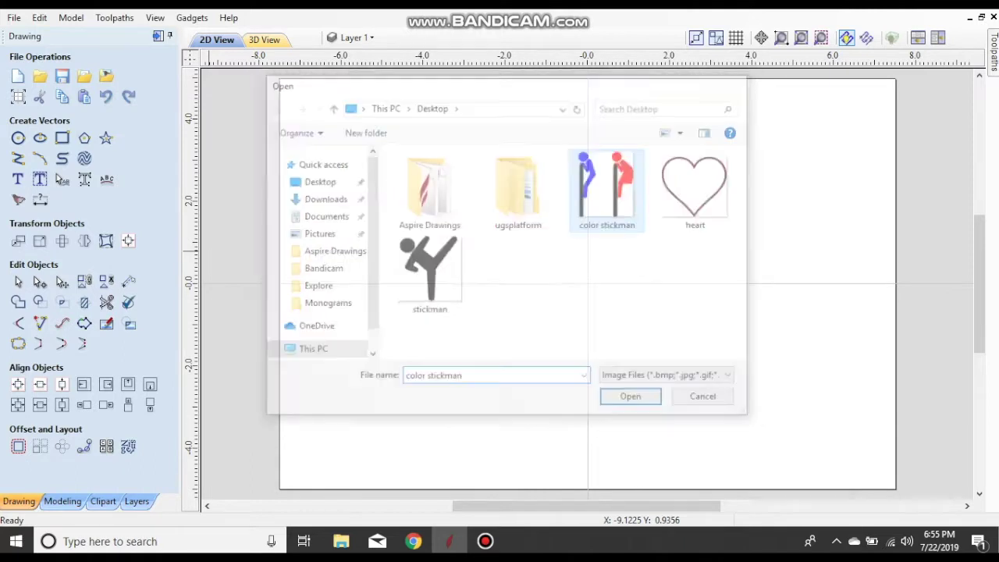
{"action": "left_click", "coordinate": [577, 245]}
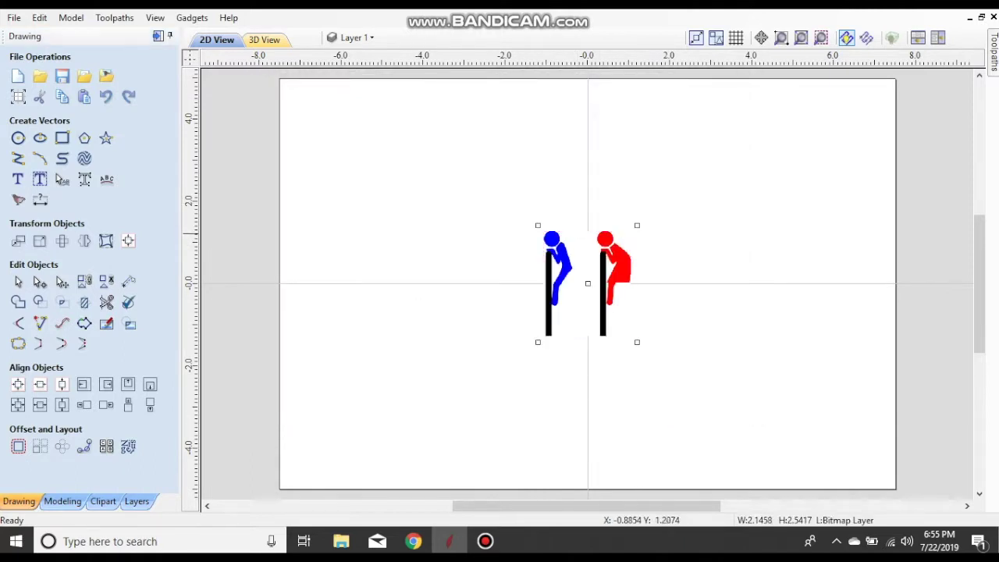
Enlarge the imported colour bitmap to about 7.35 x 8.71 inches so that it nearly fills the job's height
{"action": "left_click_drag", "start_coordinate": [539, 225], "coordinate": [259, 110]}
{"action": "left_click_drag", "start_coordinate": [679, 366], "coordinate": [658, 358]}
{"action": "left_click", "coordinate": [570, 282]}
{"action": "left_click", "coordinate": [632, 340]}
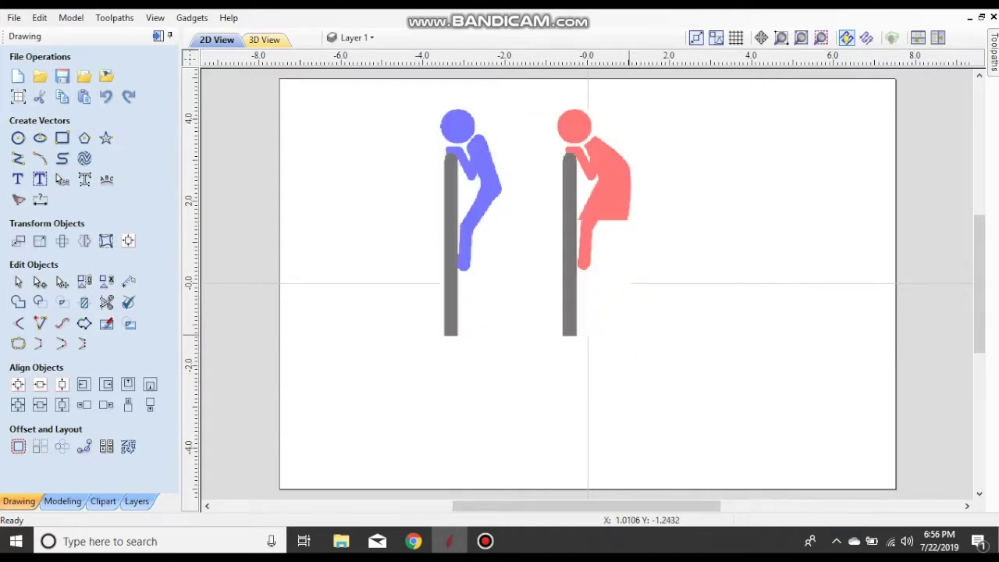
{"action": "left_click", "coordinate": [583, 286]}
{"action": "left_click", "coordinate": [588, 284]}
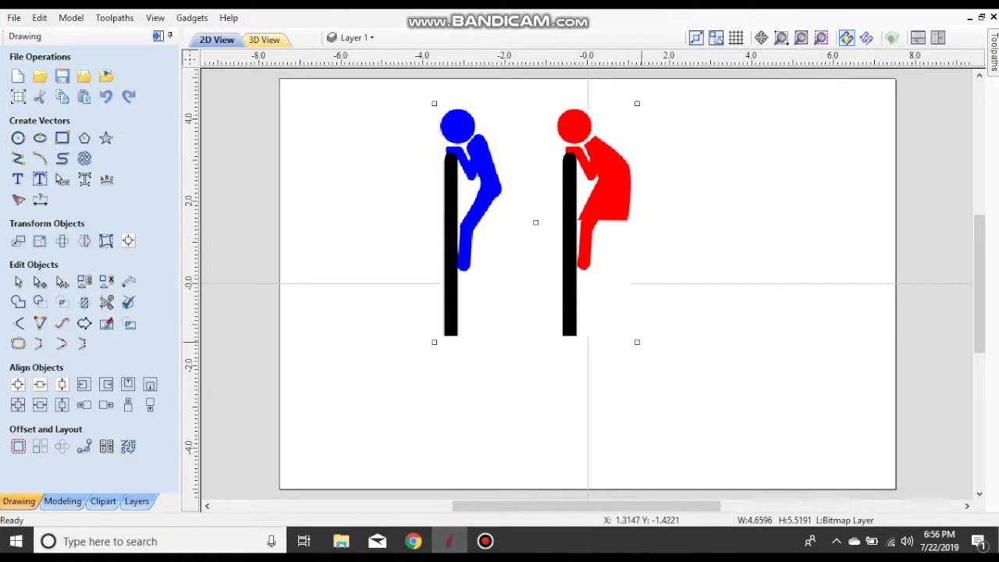
{"action": "left_click", "coordinate": [639, 345]}
{"action": "left_click", "coordinate": [595, 301]}
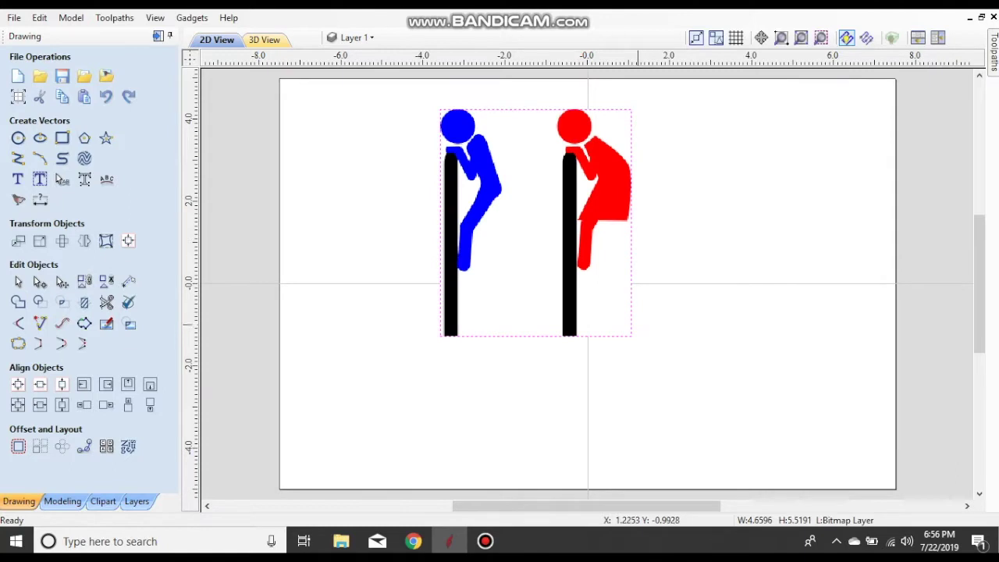
{"action": "left_click", "coordinate": [626, 334]}
{"action": "left_click_drag", "start_coordinate": [637, 342], "coordinate": [741, 466]}
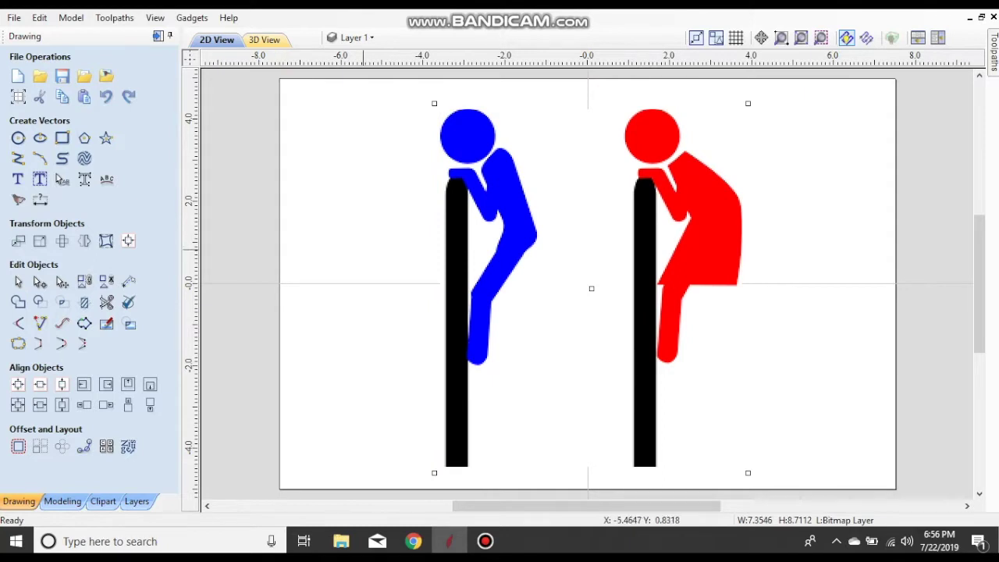
Start a bitmap trace of the colour stickman image with the tracing type set to Color
{"action": "left_click", "coordinate": [363, 249]}
{"action": "scroll", "coordinate": [460, 166], "scroll_direction": "up", "scroll_amount": 12}
{"action": "scroll", "coordinate": [545, 176], "scroll_direction": "down", "scroll_amount": 2}
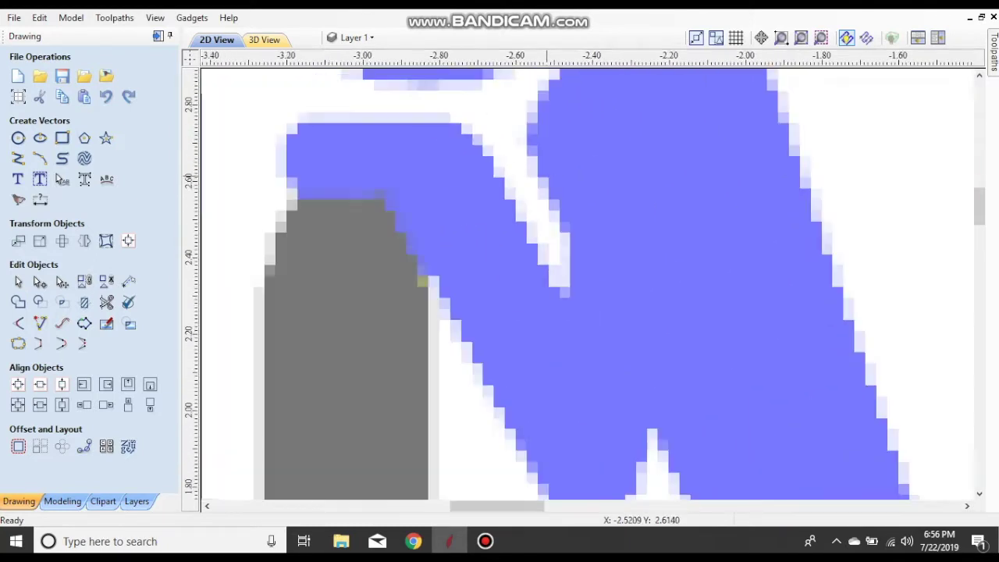
{"action": "scroll", "coordinate": [550, 175], "scroll_direction": "down", "scroll_amount": 10}
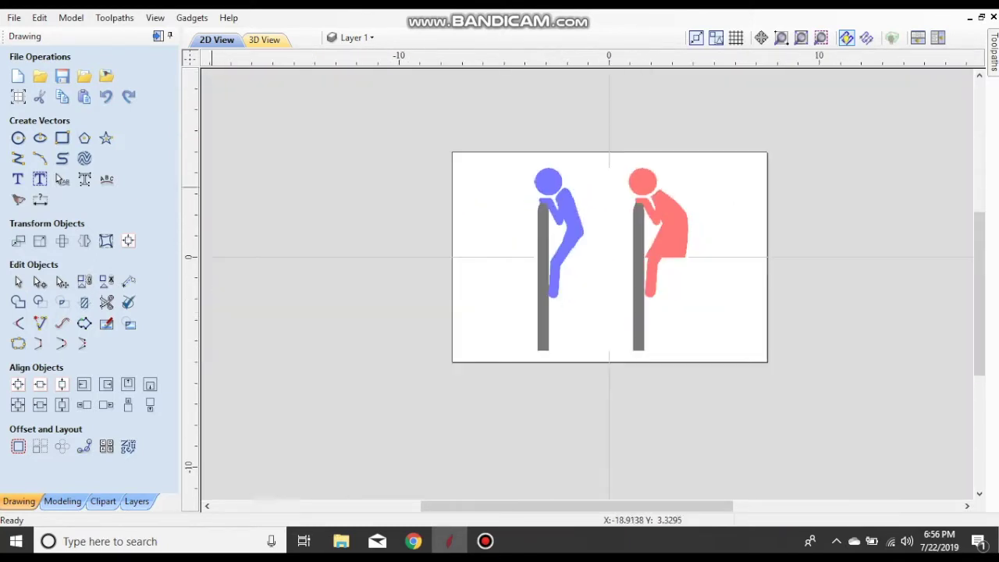
{"action": "left_click", "coordinate": [18, 199]}
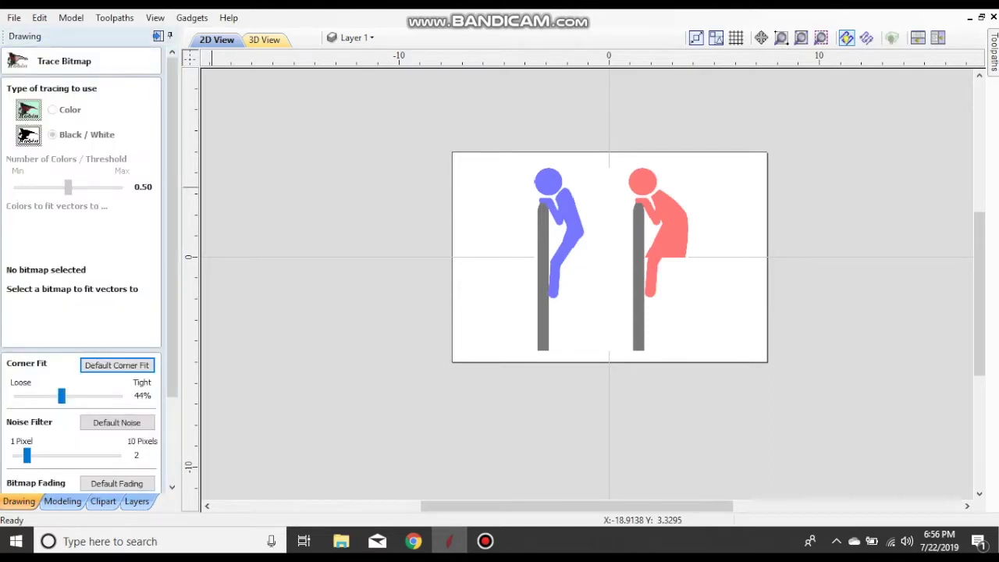
{"action": "left_click", "coordinate": [555, 232]}
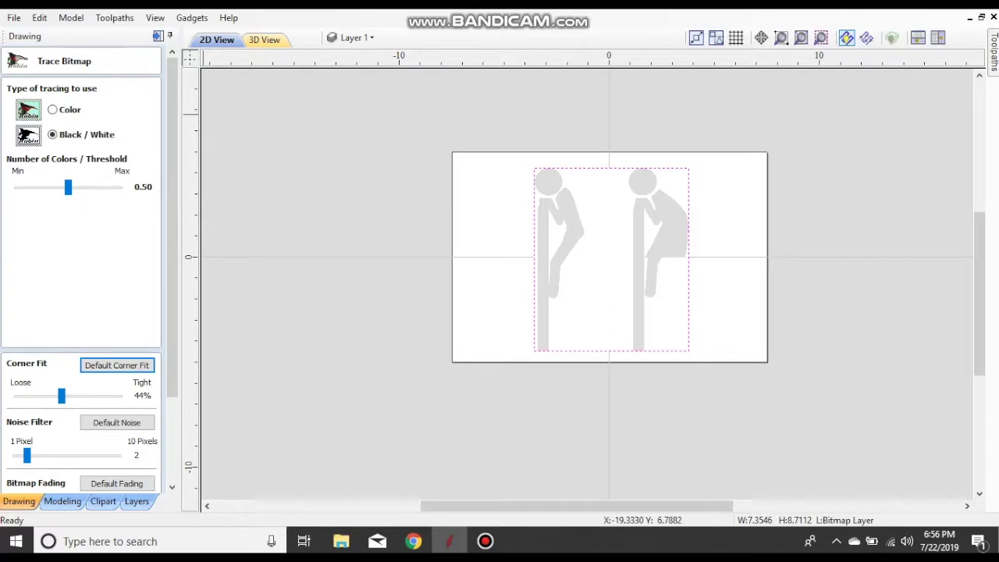
{"action": "left_click", "coordinate": [52, 110]}
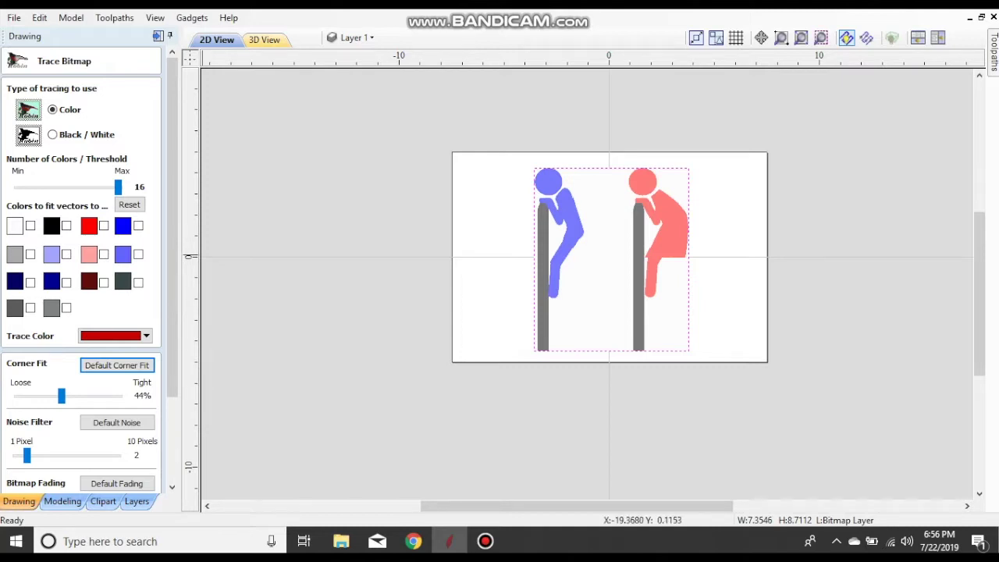
Choose bright red and bright blue as the colours to fit vectors to, with the trace colour set to Automatic
{"action": "left_click", "coordinate": [104, 226]}
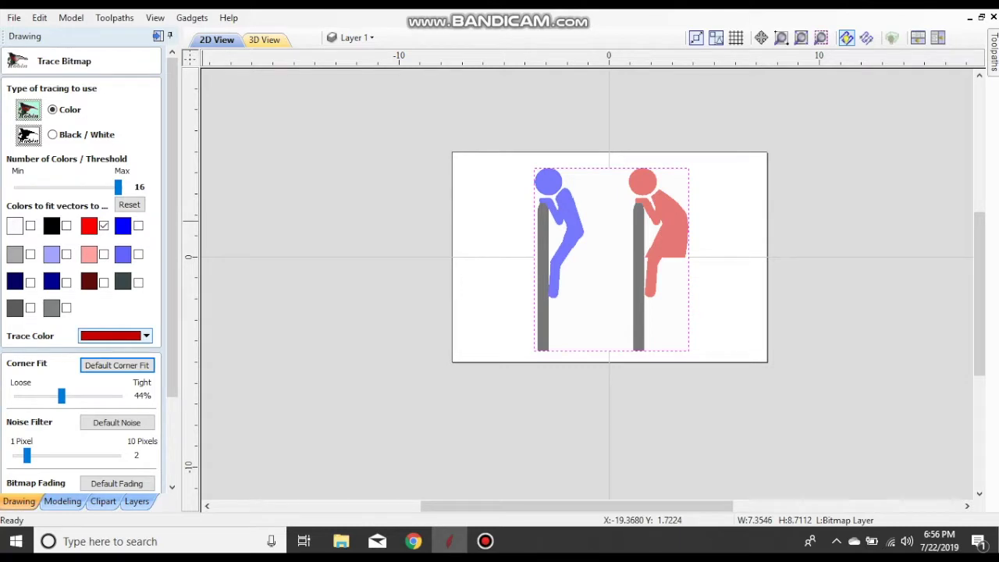
{"action": "left_click", "coordinate": [116, 336]}
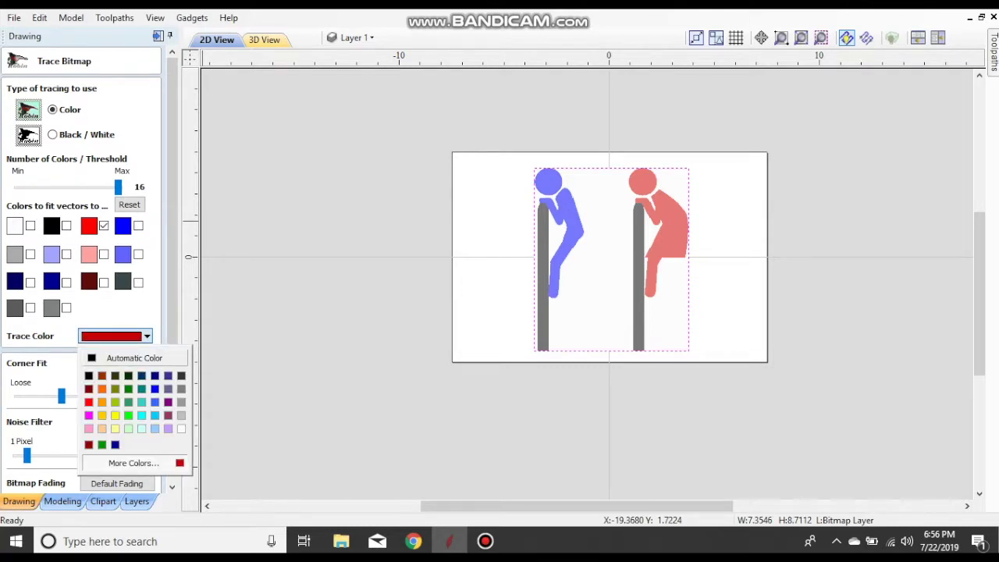
{"action": "left_click", "coordinate": [135, 358]}
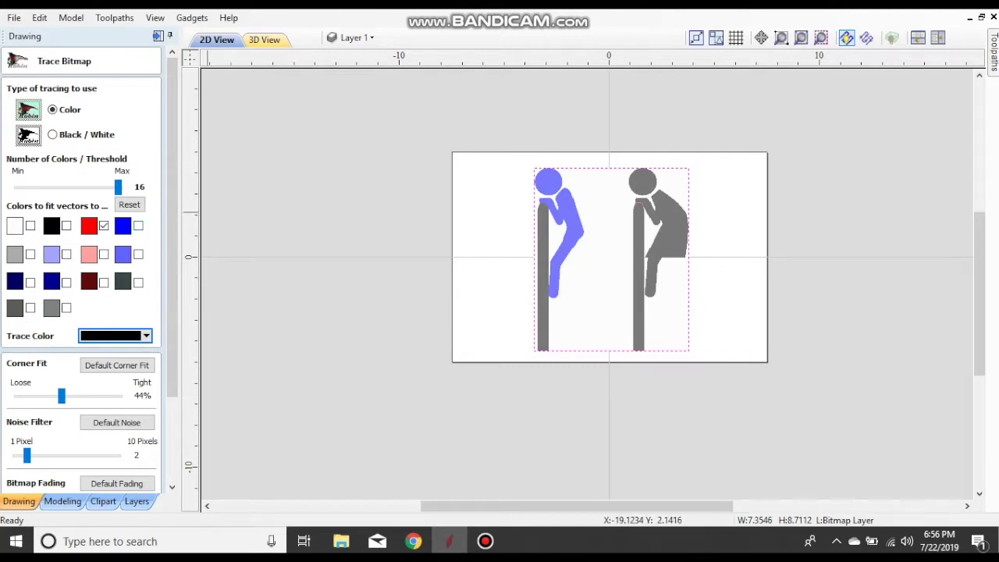
{"action": "left_click", "coordinate": [138, 225]}
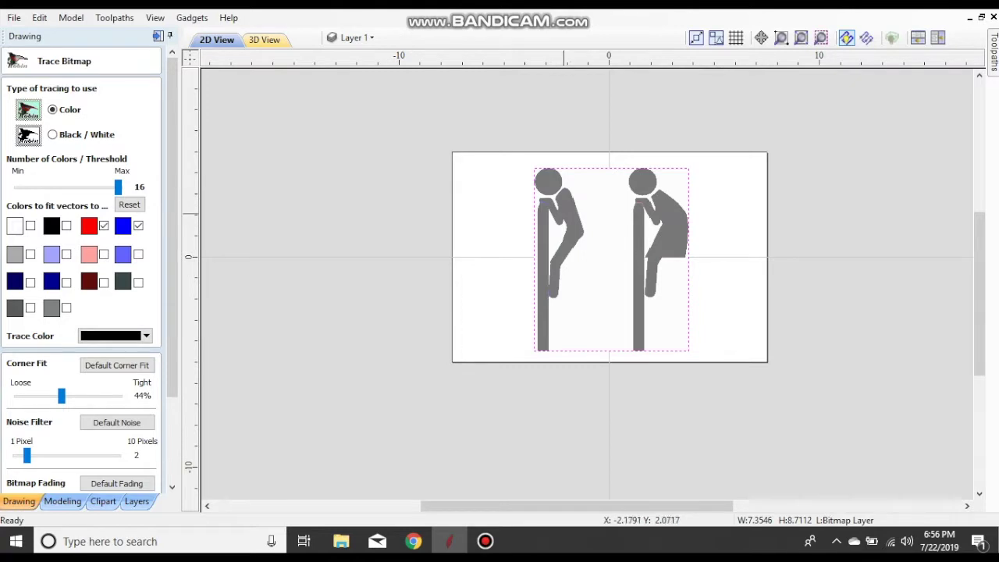
Change the trace colour to dark red and check how it covers the selected areas of both figures
{"action": "scroll", "coordinate": [580, 222], "scroll_direction": "up", "scroll_amount": 3}
{"action": "scroll", "coordinate": [581, 222], "scroll_direction": "up", "scroll_amount": 3}
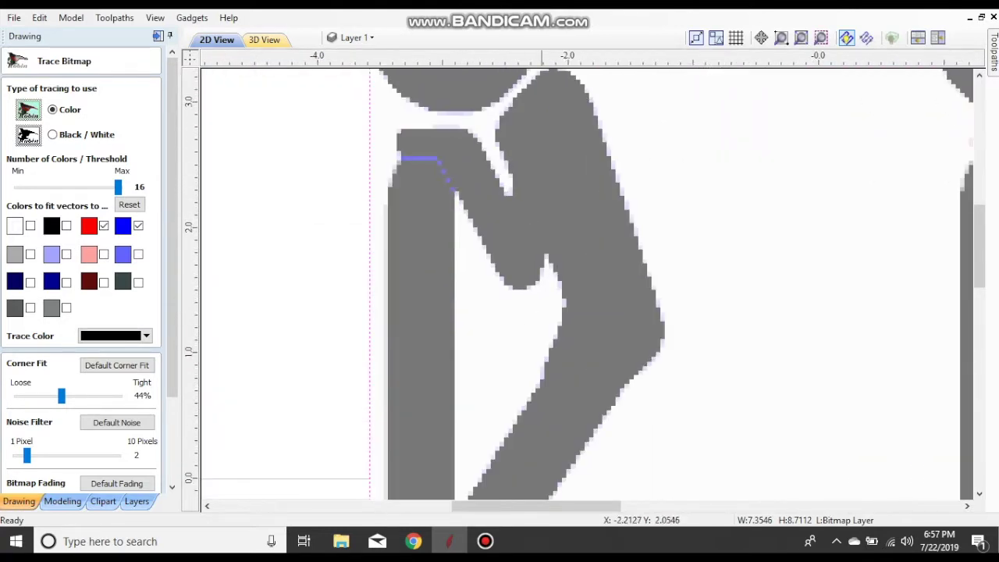
{"action": "left_click", "coordinate": [145, 335]}
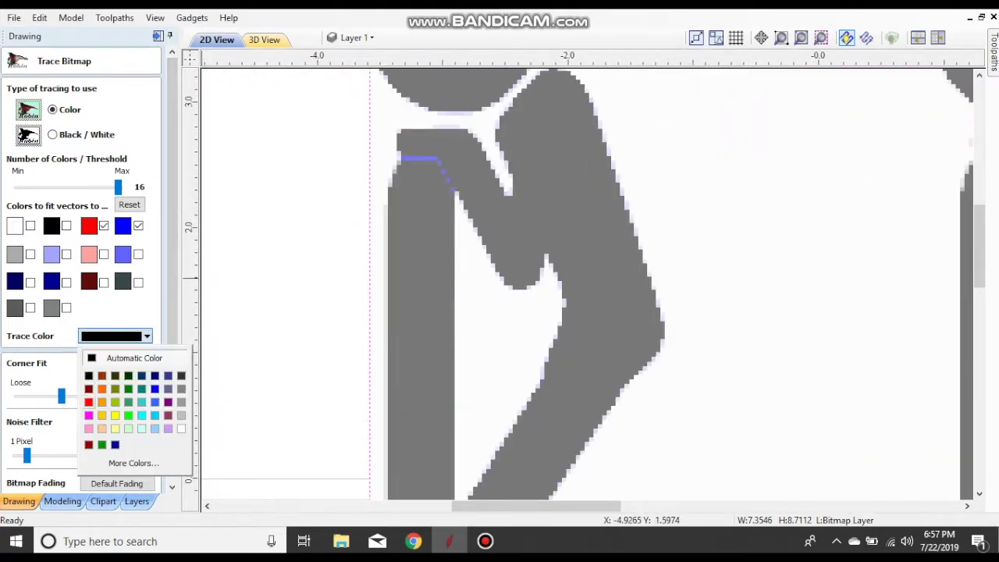
{"action": "left_click", "coordinate": [88, 445]}
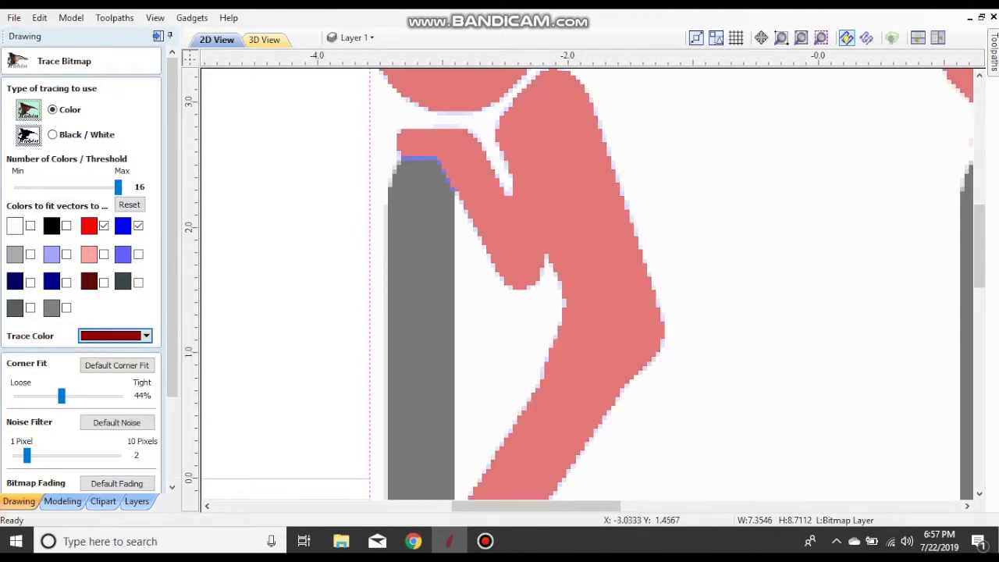
{"action": "scroll", "coordinate": [617, 241], "scroll_direction": "down", "scroll_amount": 5}
{"action": "scroll", "coordinate": [617, 242], "scroll_direction": "down", "scroll_amount": 1}
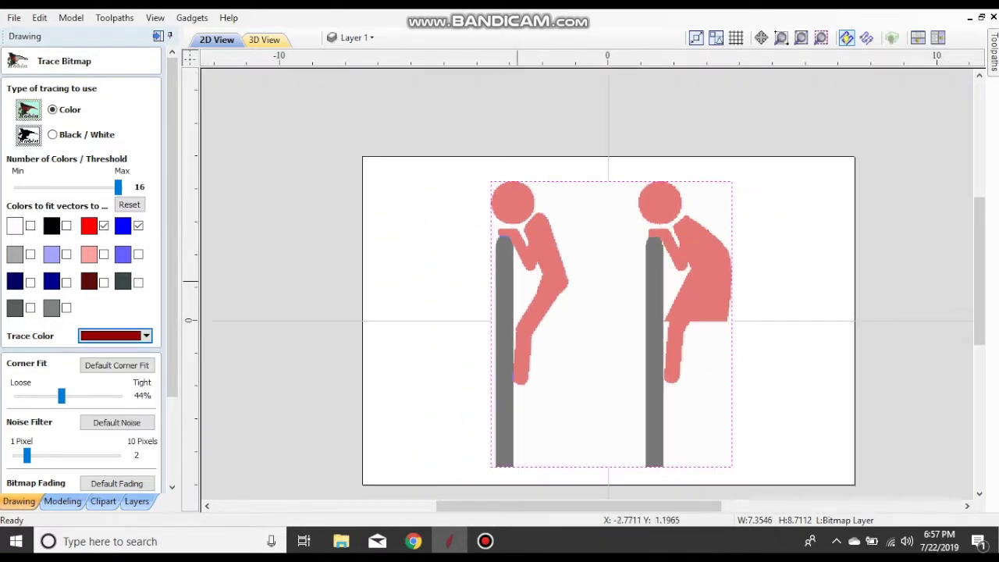
{"action": "scroll", "coordinate": [536, 244], "scroll_direction": "up", "scroll_amount": 1}
{"action": "scroll", "coordinate": [534, 244], "scroll_direction": "up", "scroll_amount": 2}
{"action": "scroll", "coordinate": [463, 279], "scroll_direction": "down", "scroll_amount": 3}
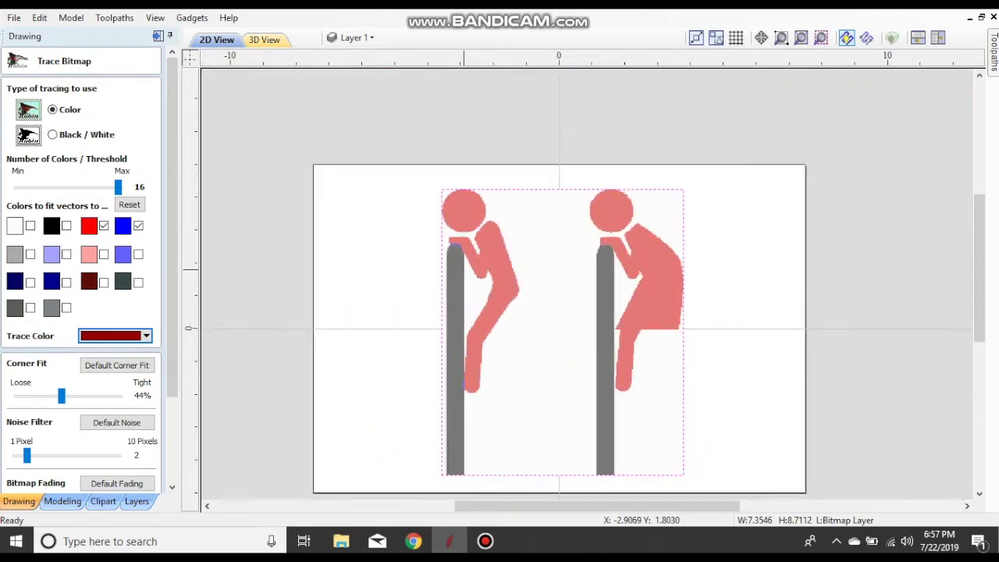
Reset the trace's corner fit to its default of 82%
{"action": "left_click_drag", "start_coordinate": [173, 328], "coordinate": [173, 385]}
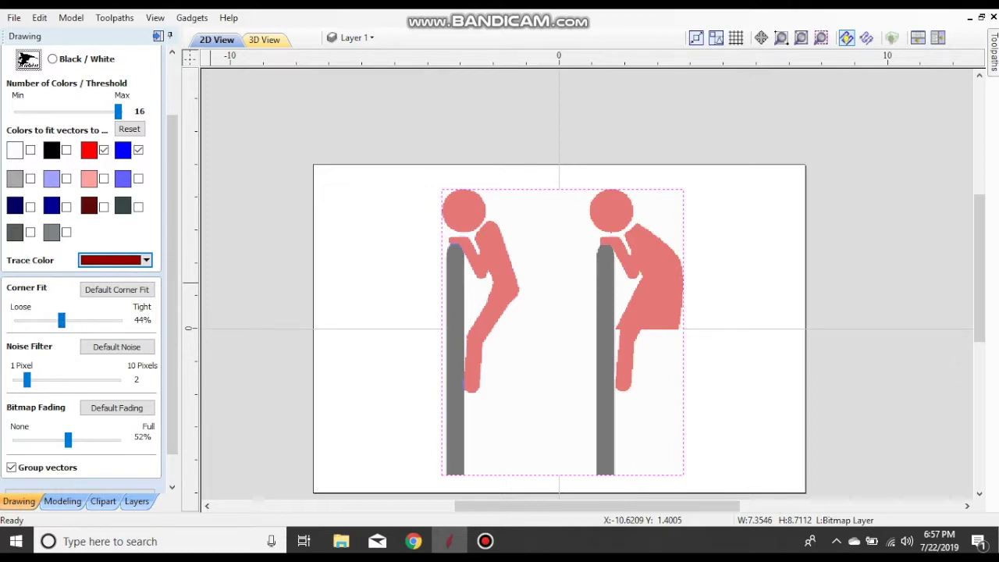
{"action": "left_click", "coordinate": [117, 289]}
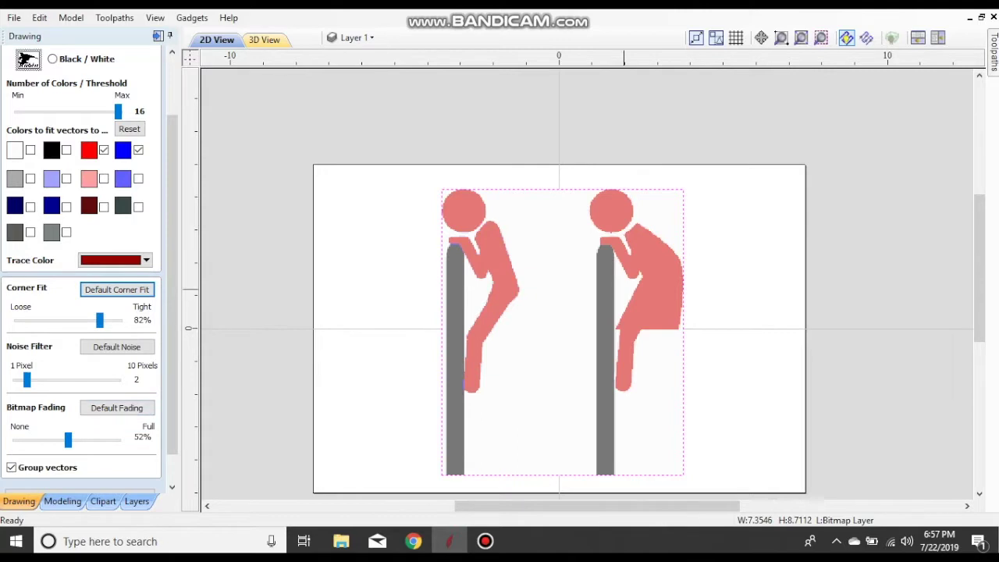
{"action": "scroll", "coordinate": [483, 250], "scroll_direction": "up", "scroll_amount": 3}
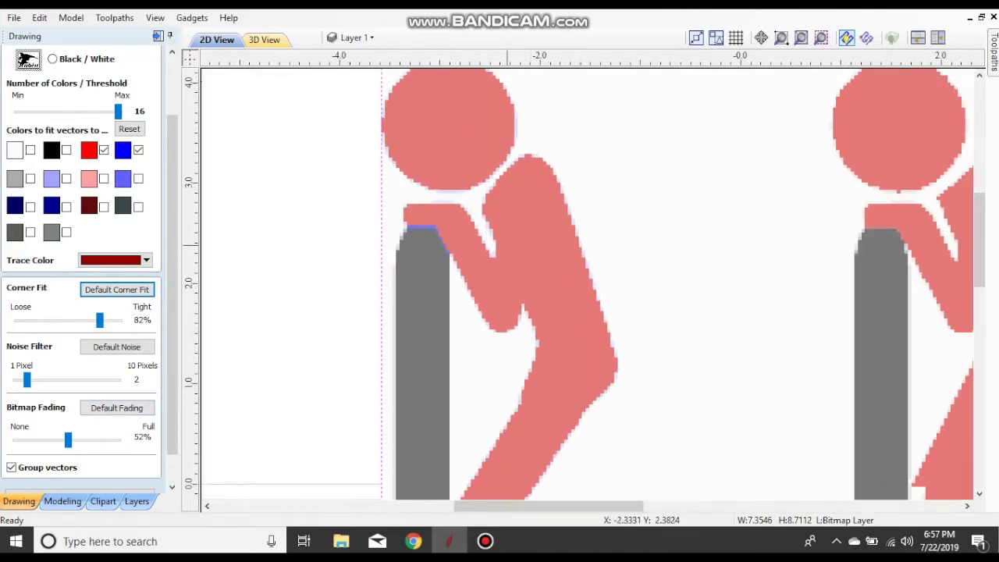
{"action": "scroll", "coordinate": [361, 264], "scroll_direction": "down", "scroll_amount": 3}
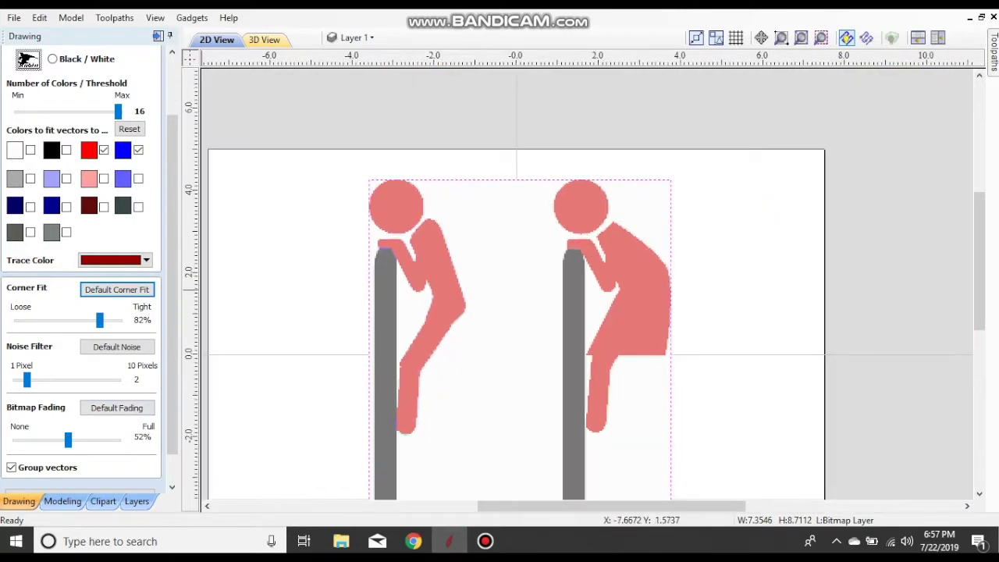
Raise the trace's noise filter to 9 pixels
{"action": "left_click_drag", "start_coordinate": [27, 380], "coordinate": [105, 379]}
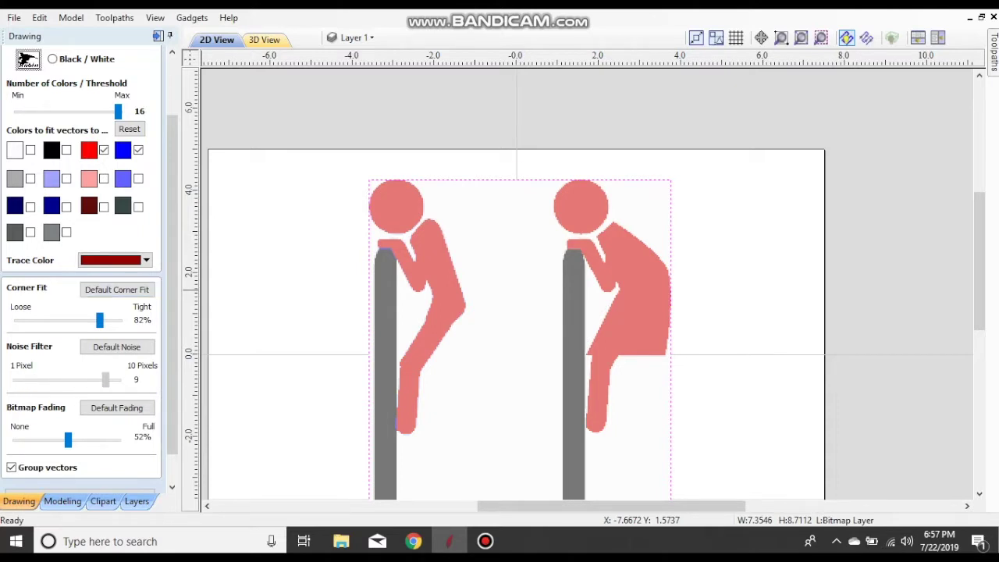
{"action": "scroll", "coordinate": [451, 320], "scroll_direction": "up", "scroll_amount": 5}
{"action": "scroll", "coordinate": [451, 320], "scroll_direction": "down", "scroll_amount": 4}
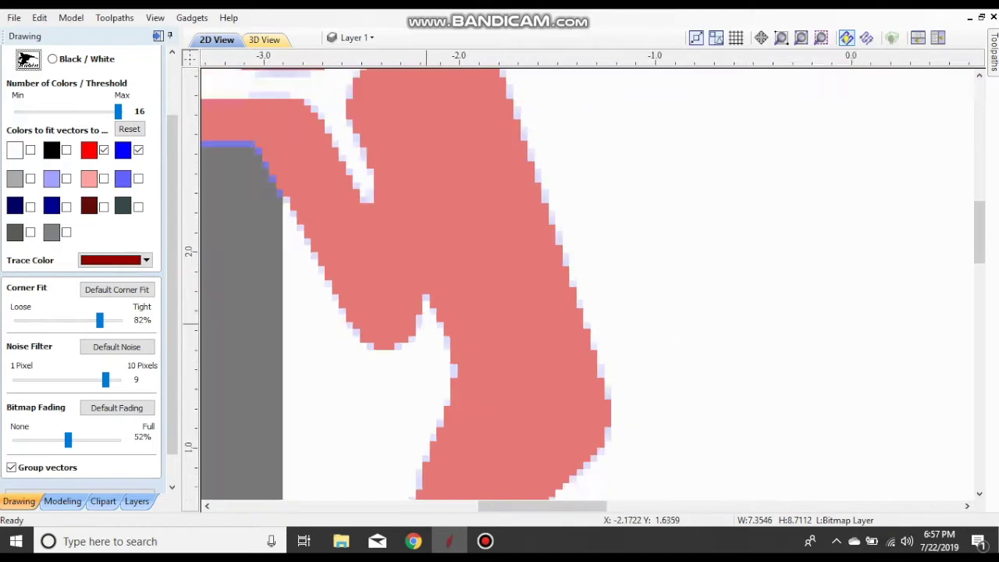
{"action": "mouse_move", "coordinate": [105, 379]}
{"action": "left_mouse_down"}
{"action": "mouse_move", "coordinate": [83, 379]}
{"action": "mouse_move", "coordinate": [106, 379]}
{"action": "left_mouse_up"}
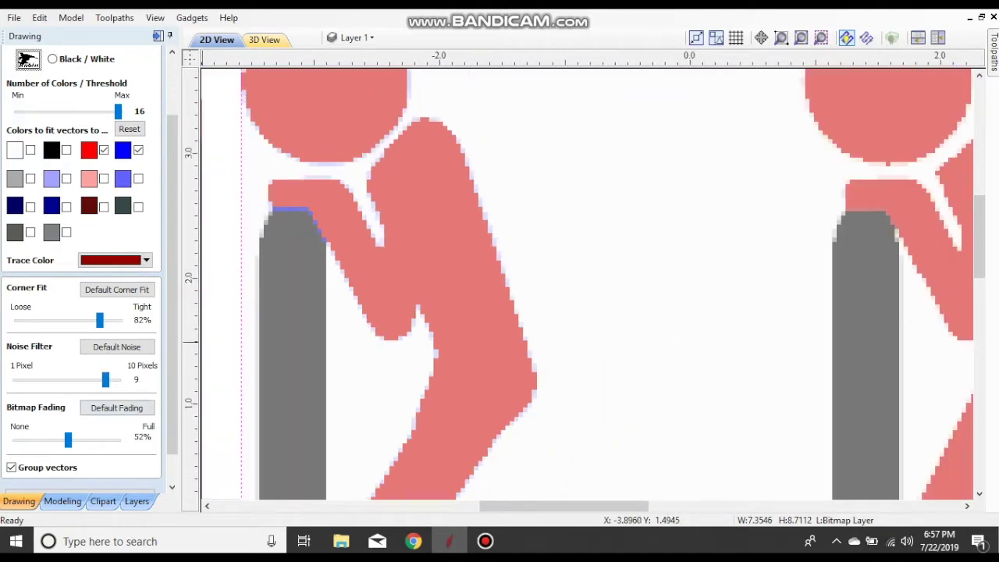
Set the bitmap fading to 51% and preview the traced vectors with grouping left on
{"action": "left_click_drag", "start_coordinate": [68, 441], "coordinate": [70, 440]}
{"action": "mouse_move", "coordinate": [48, 439]}
{"action": "left_mouse_down"}
{"action": "mouse_move", "coordinate": [95, 439]}
{"action": "mouse_move", "coordinate": [67, 439]}
{"action": "left_mouse_up"}
{"action": "scroll", "coordinate": [264, 367], "scroll_direction": "down", "scroll_amount": 5}
{"action": "scroll", "coordinate": [382, 328], "scroll_direction": "down", "scroll_amount": 2}
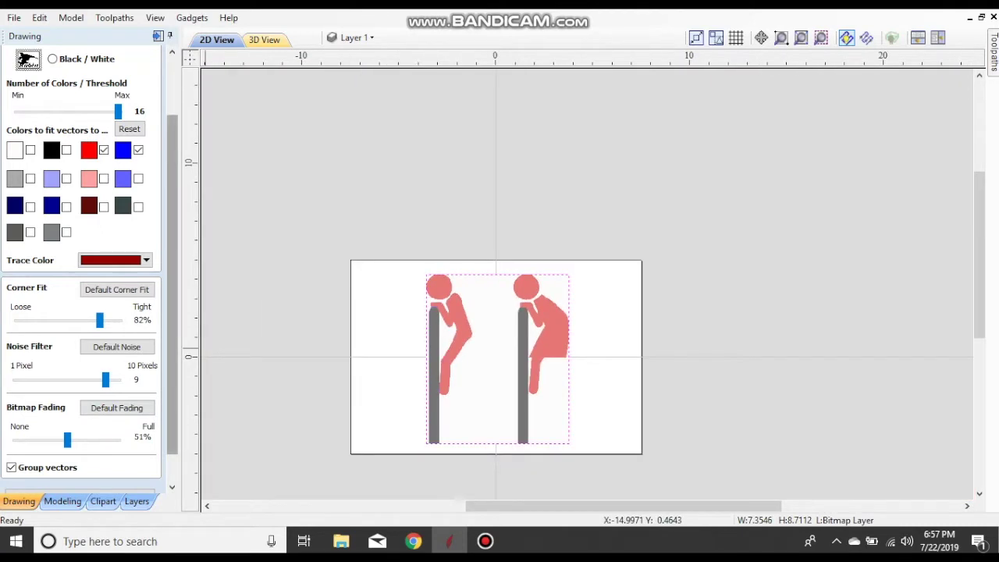
{"action": "scroll", "coordinate": [80, 453], "scroll_direction": "down", "scroll_amount": 1}
{"action": "left_click", "coordinate": [80, 462]}
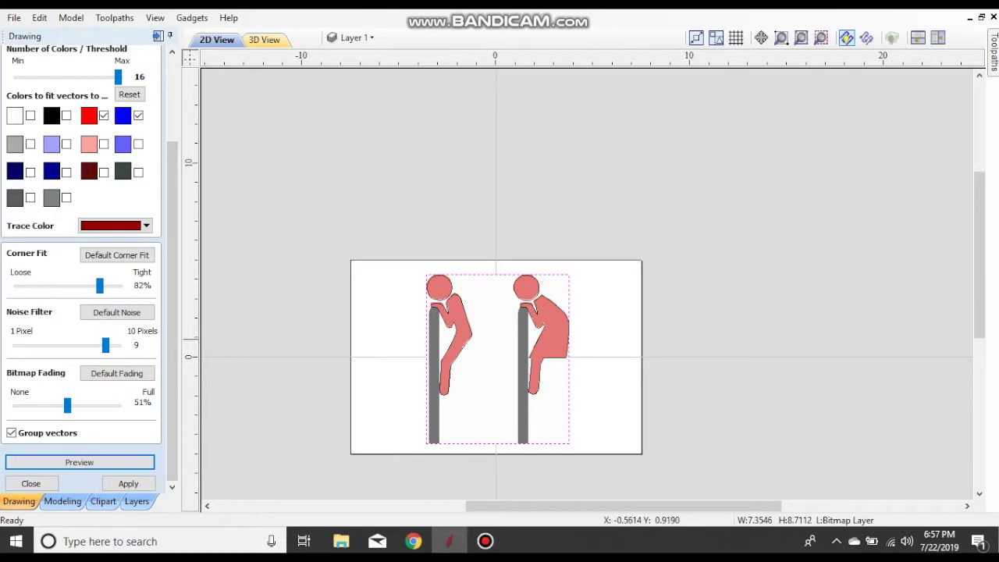
Examine how closely the previewed vectors follow the heads, hands and inner arm corners of both figures
{"action": "scroll", "coordinate": [445, 316], "scroll_direction": "up", "scroll_amount": 5}
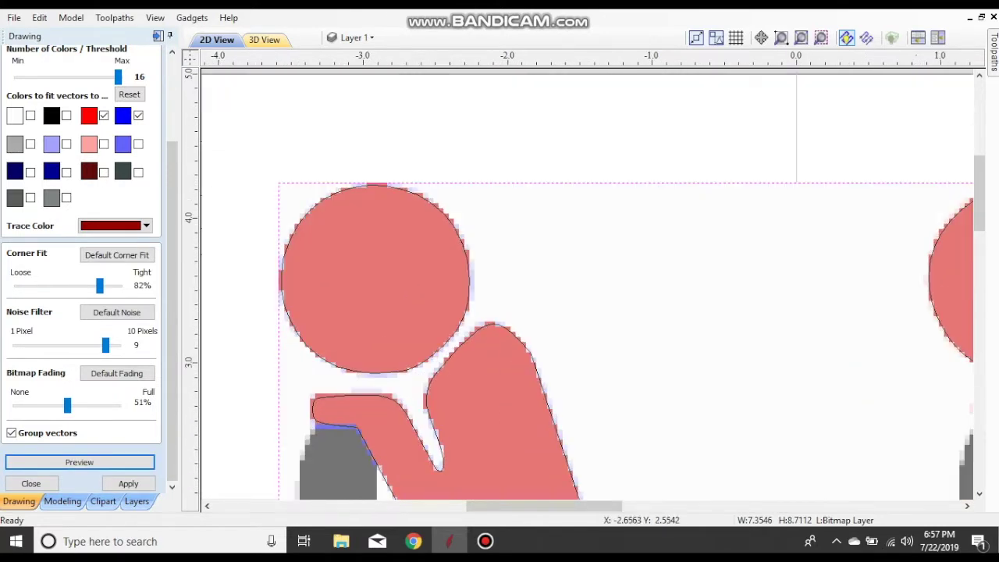
{"action": "scroll", "coordinate": [441, 466], "scroll_direction": "up", "scroll_amount": 4}
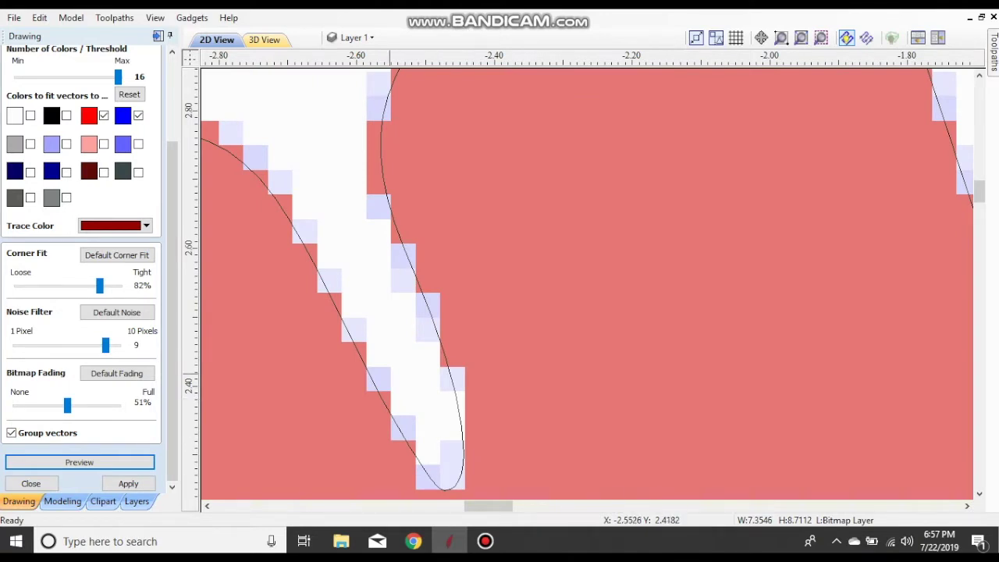
{"action": "scroll", "coordinate": [380, 410], "scroll_direction": "down", "scroll_amount": 4}
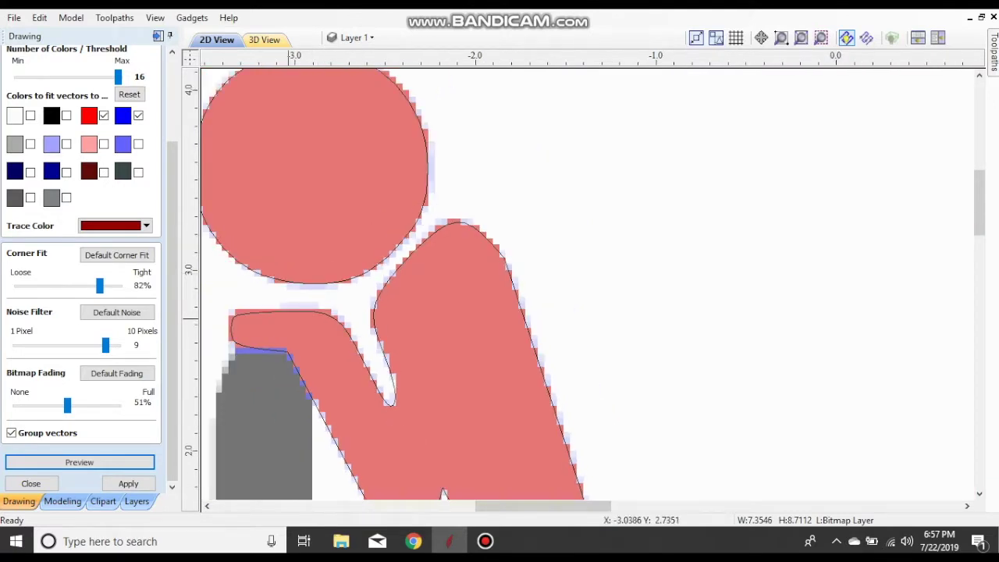
{"action": "scroll", "coordinate": [285, 201], "scroll_direction": "down", "scroll_amount": 2}
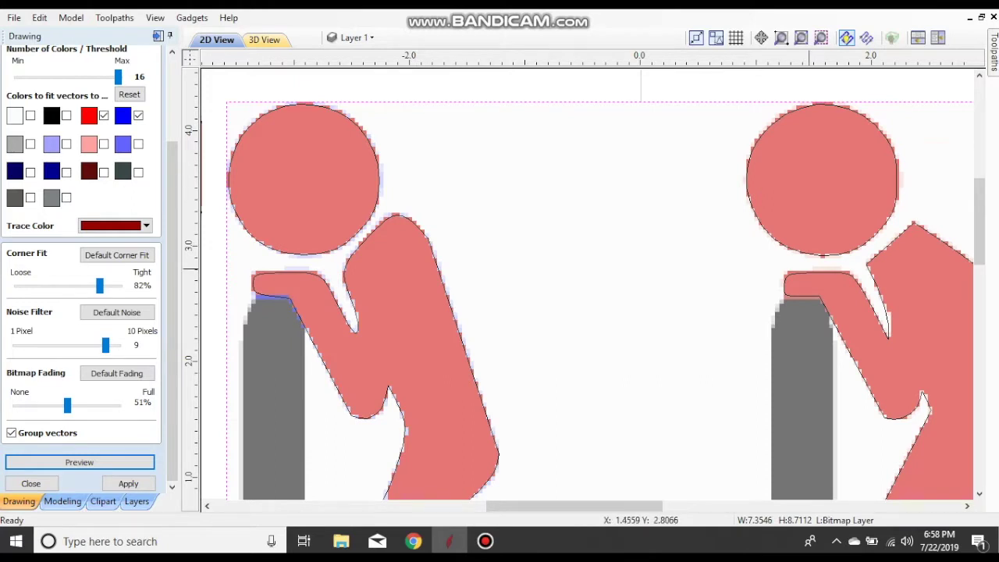
{"action": "scroll", "coordinate": [821, 279], "scroll_direction": "up", "scroll_amount": 1}
{"action": "scroll", "coordinate": [821, 279], "scroll_direction": "up", "scroll_amount": 2}
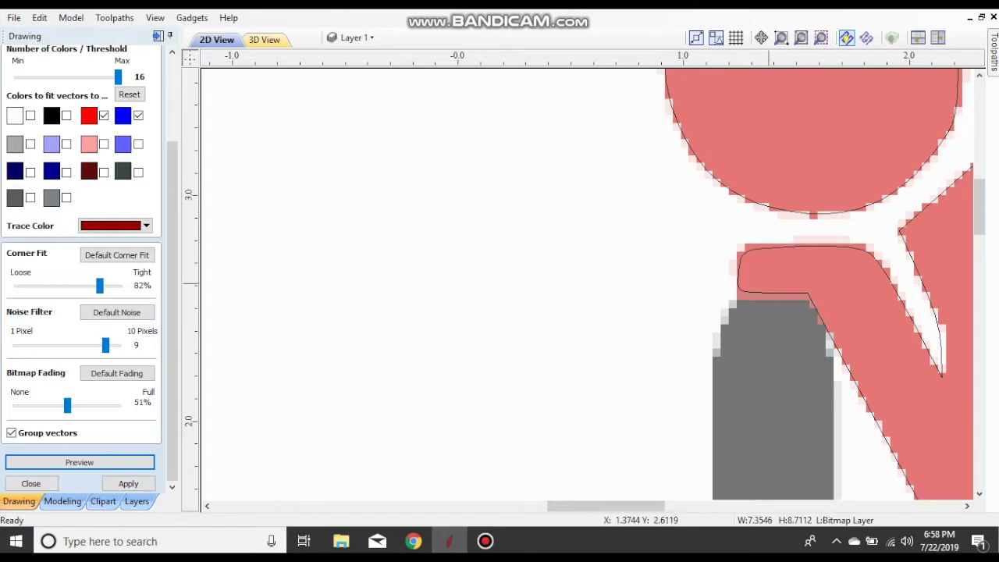
{"action": "scroll", "coordinate": [806, 292], "scroll_direction": "down", "scroll_amount": 2}
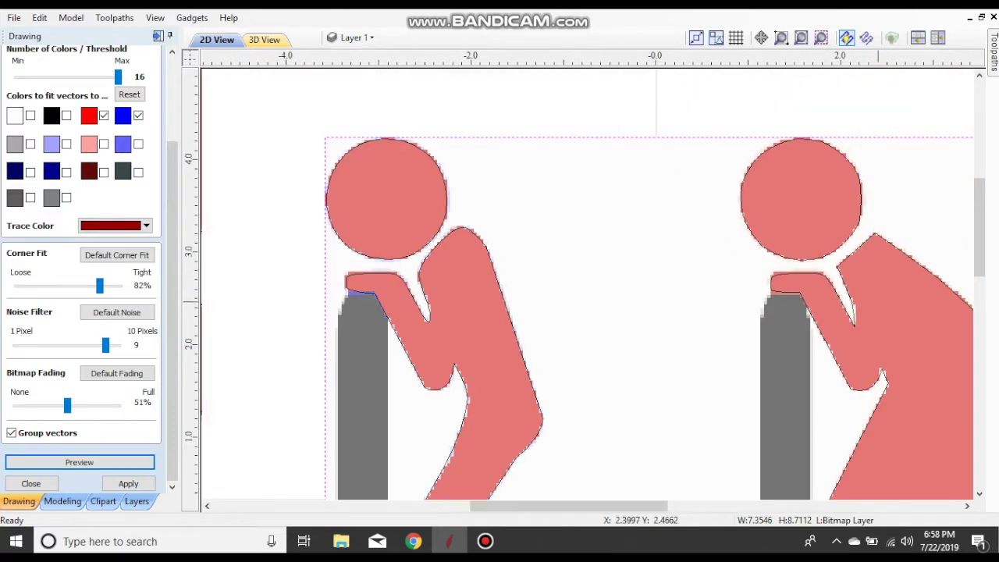
{"action": "scroll", "coordinate": [878, 301], "scroll_direction": "down", "scroll_amount": 1}
{"action": "scroll", "coordinate": [852, 319], "scroll_direction": "up", "scroll_amount": 1}
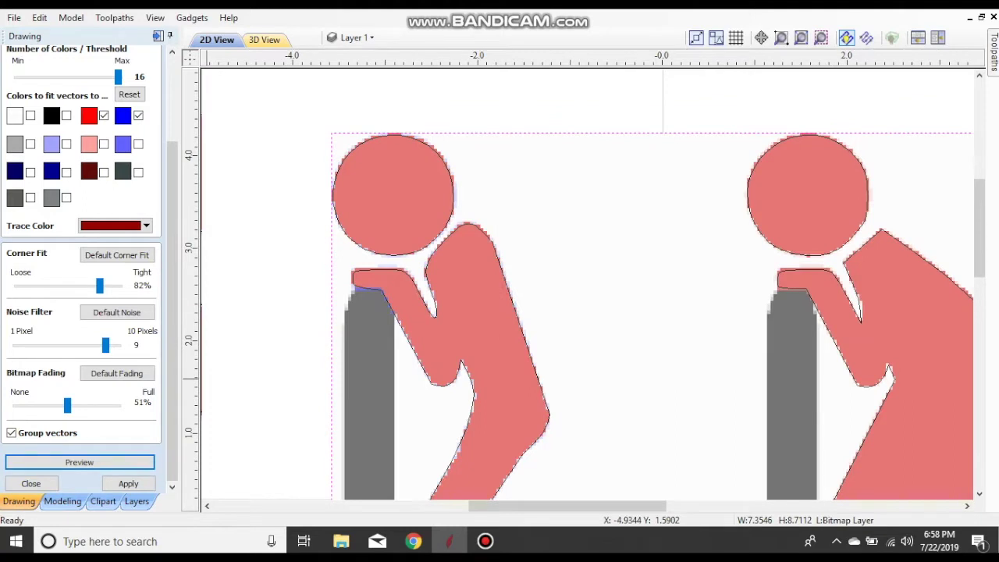
Apply the previewed trace and hide the Bitmap Layer so that only the vectors are displayed
{"action": "left_click", "coordinate": [128, 483]}
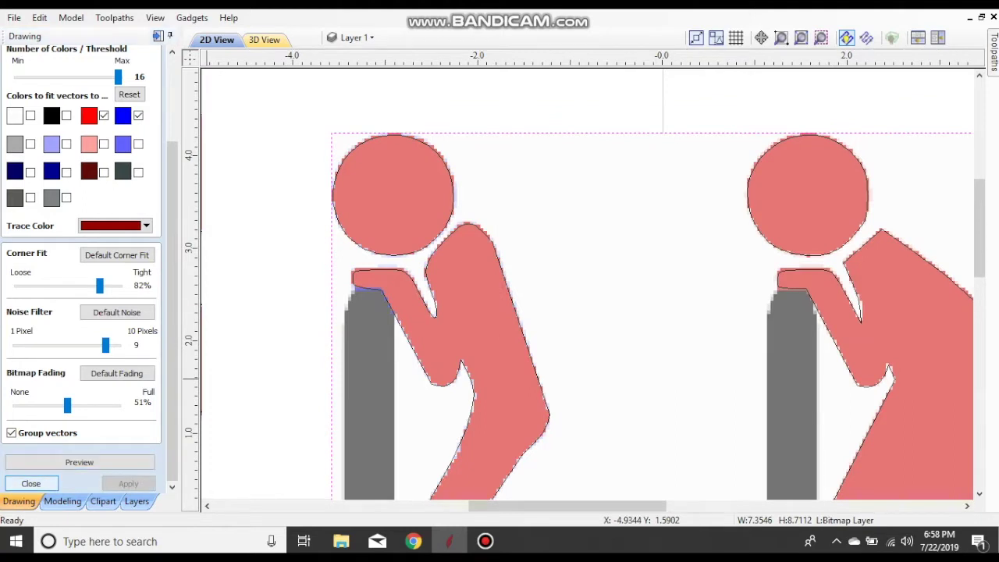
{"action": "left_click", "coordinate": [30, 484]}
{"action": "left_click", "coordinate": [353, 37]}
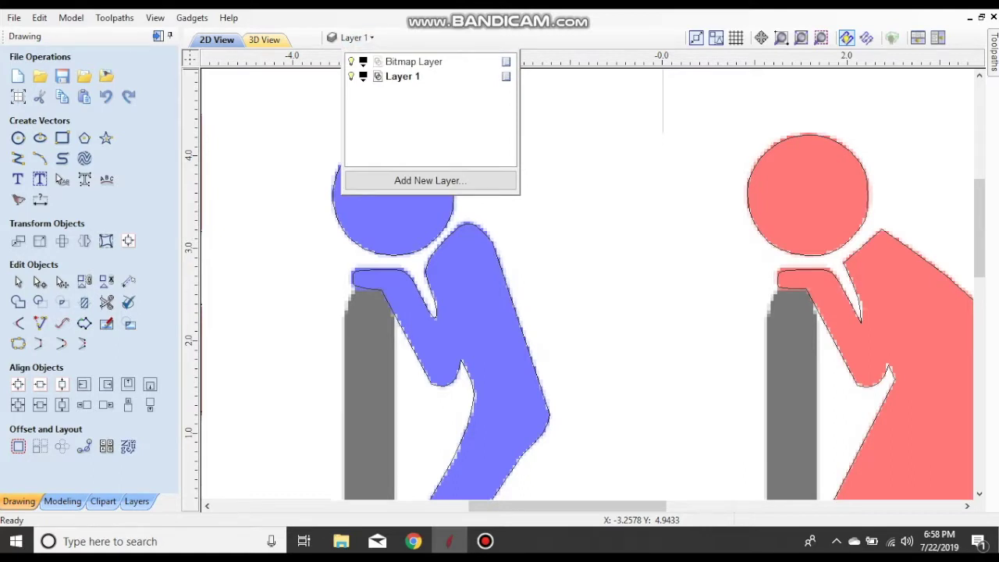
{"action": "left_click", "coordinate": [350, 61]}
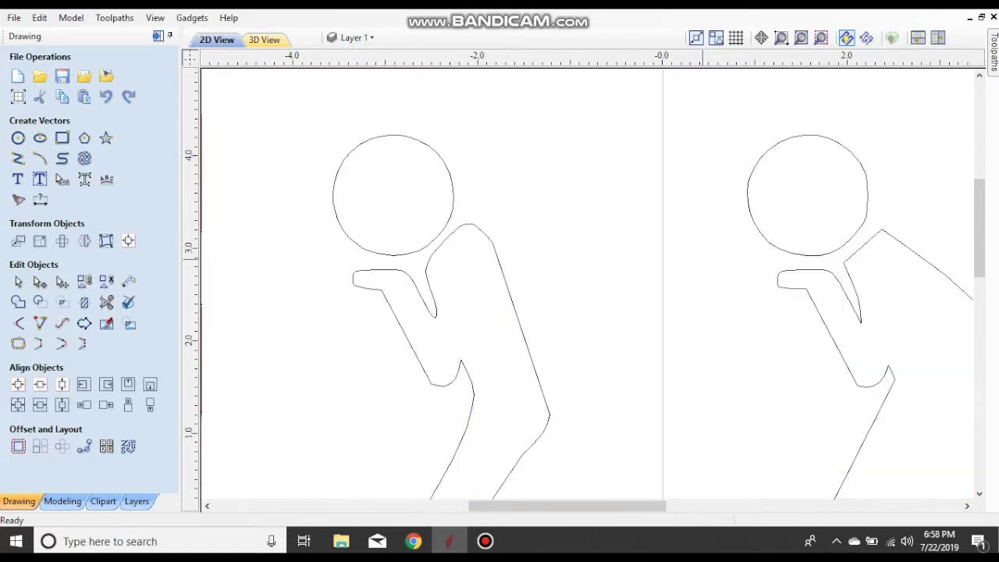
Examine the traced outline where the right-hand figure's skirt meets the leg
{"action": "scroll", "coordinate": [703, 260], "scroll_direction": "down", "scroll_amount": 3}
{"action": "scroll", "coordinate": [781, 328], "scroll_direction": "up", "scroll_amount": 10}
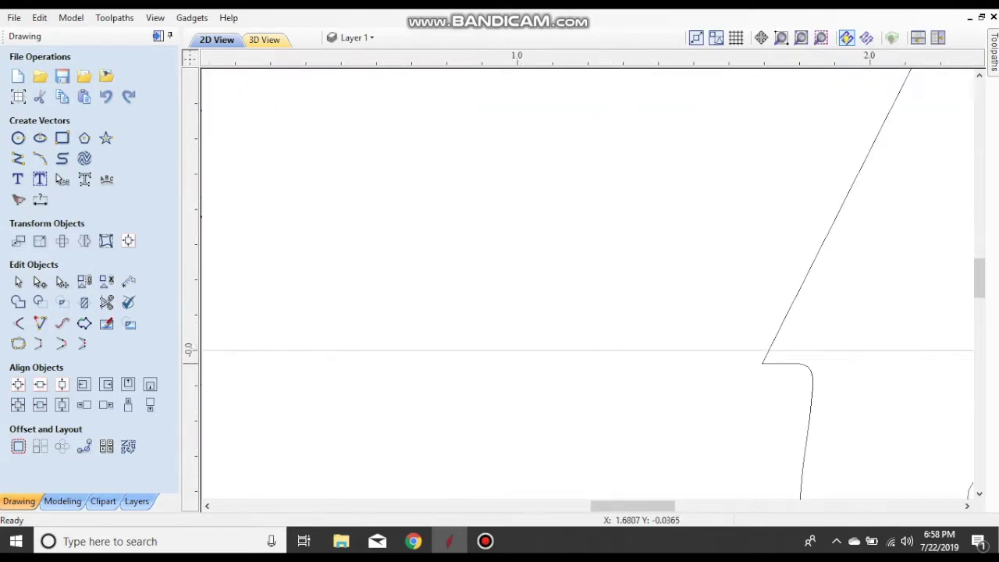
{"action": "scroll", "coordinate": [784, 361], "scroll_direction": "down", "scroll_amount": 2}
{"action": "scroll", "coordinate": [784, 361], "scroll_direction": "down", "scroll_amount": 4}
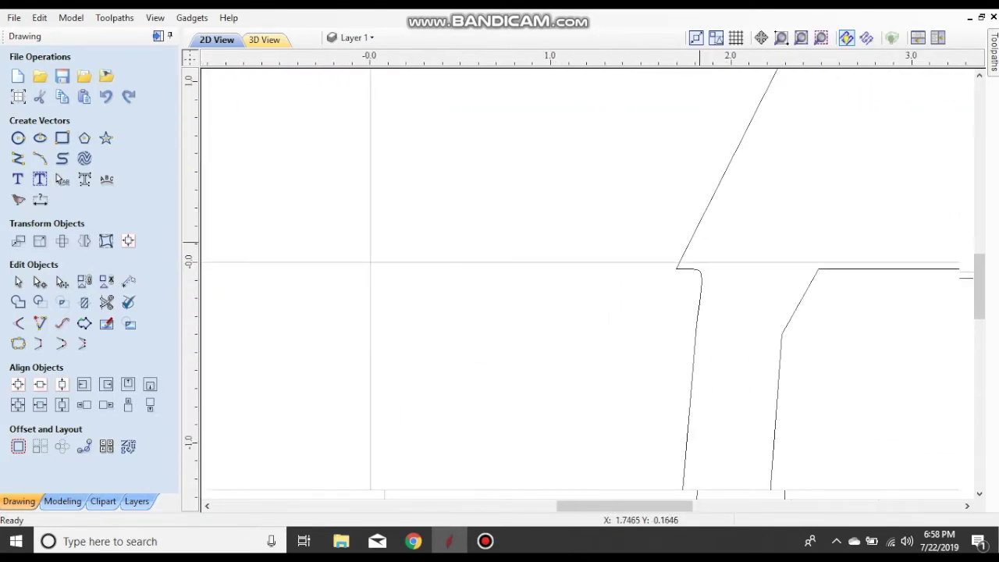
Draw a 0.25 inch diameter circle near the sharp inner arm corner of the right-hand figure
{"action": "scroll", "coordinate": [537, 441], "scroll_direction": "up", "scroll_amount": 4}
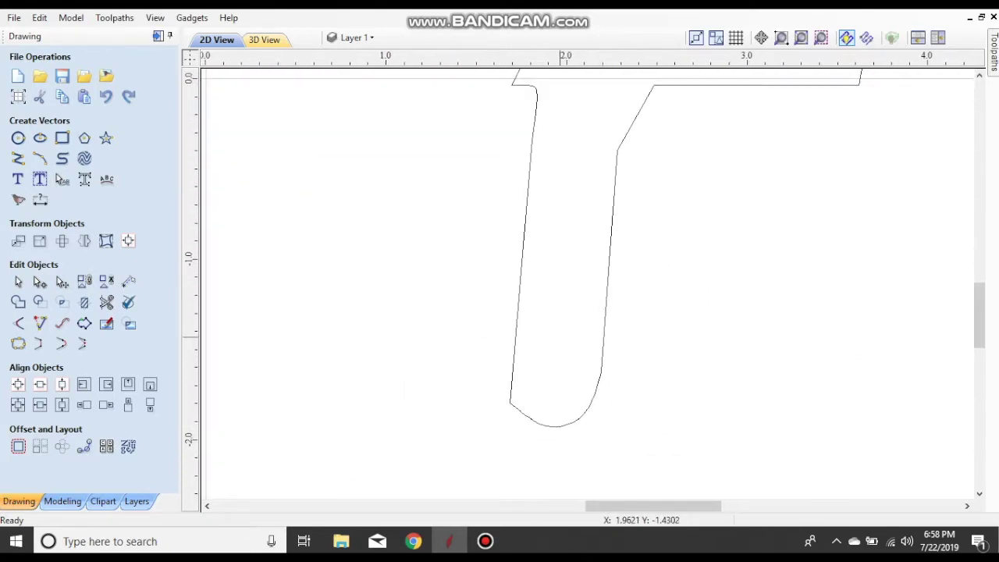
{"action": "scroll", "coordinate": [513, 422], "scroll_direction": "down", "scroll_amount": 5}
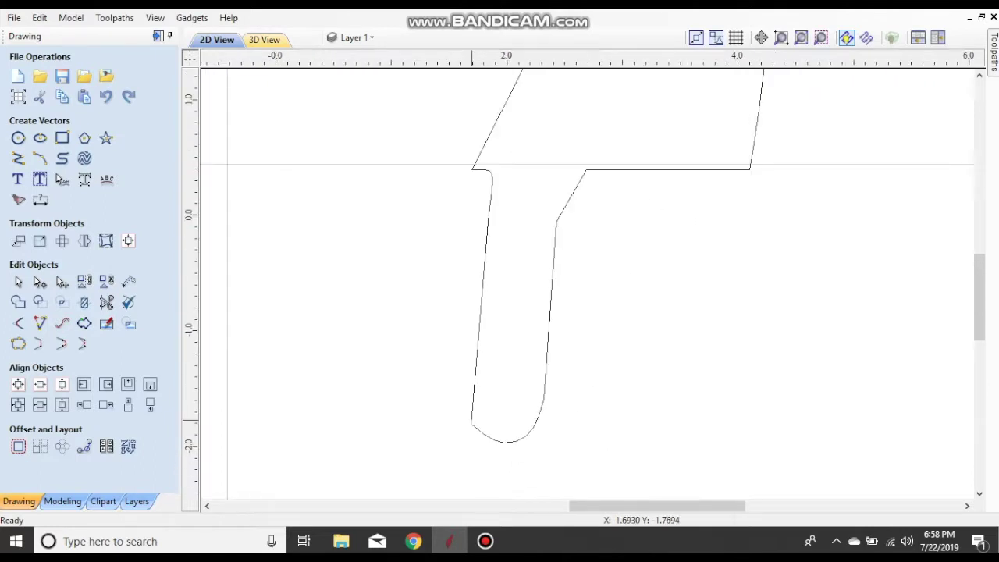
{"action": "scroll", "coordinate": [586, 250], "scroll_direction": "up", "scroll_amount": 4}
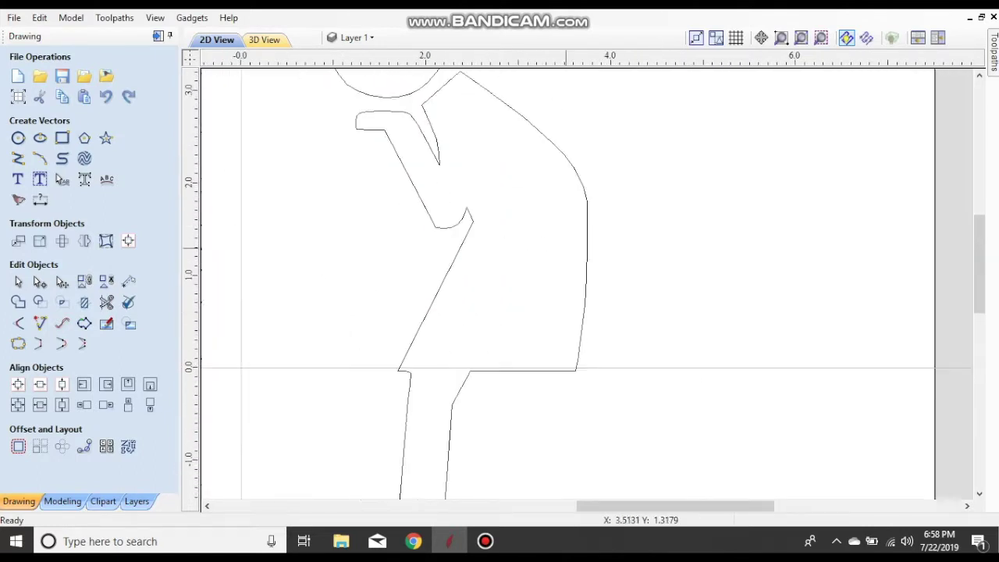
{"action": "scroll", "coordinate": [535, 270], "scroll_direction": "down", "scroll_amount": 2}
{"action": "scroll", "coordinate": [442, 218], "scroll_direction": "up", "scroll_amount": 7}
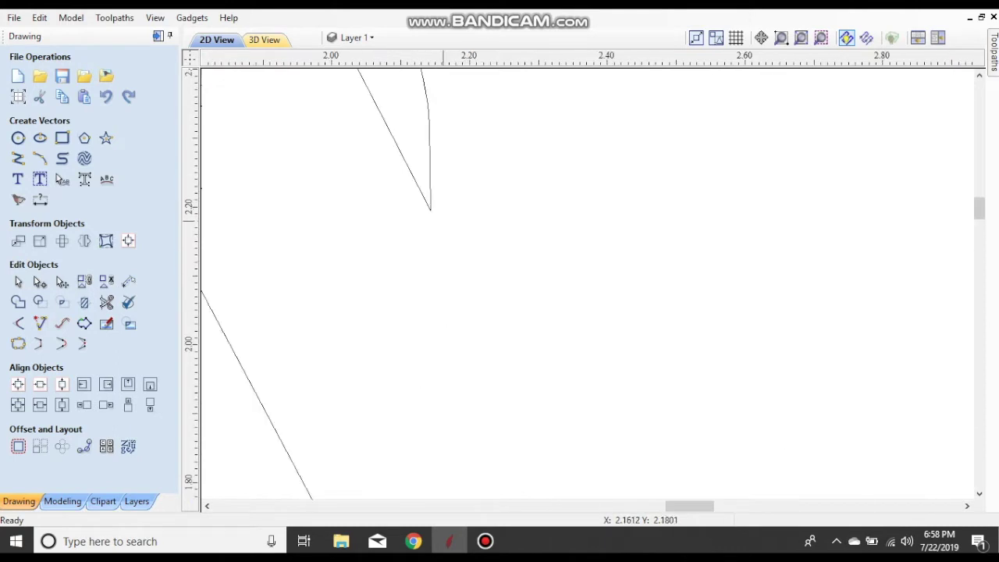
{"action": "middle_click_drag", "start_coordinate": [422, 178], "coordinate": [464, 270]}
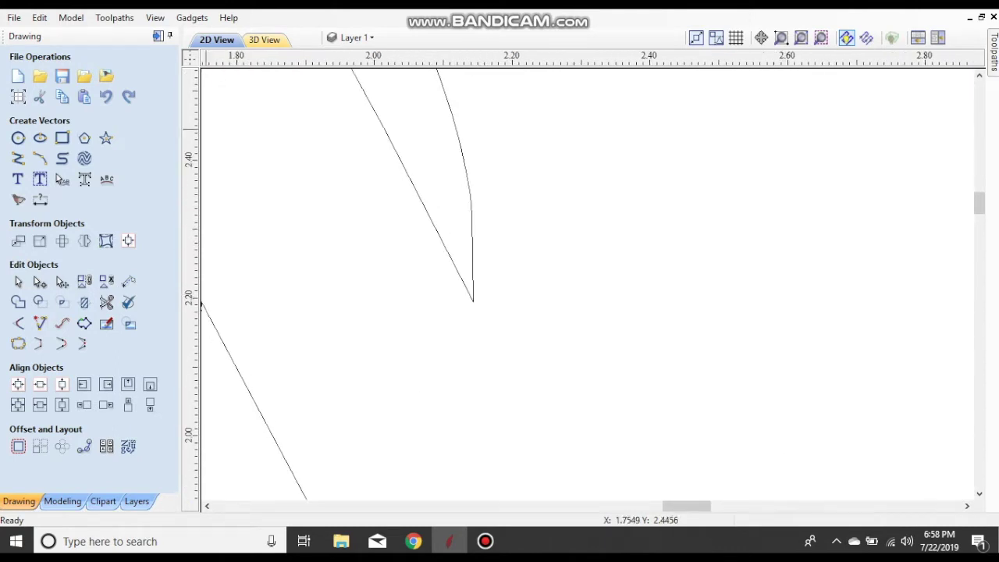
{"action": "left_click", "coordinate": [18, 138]}
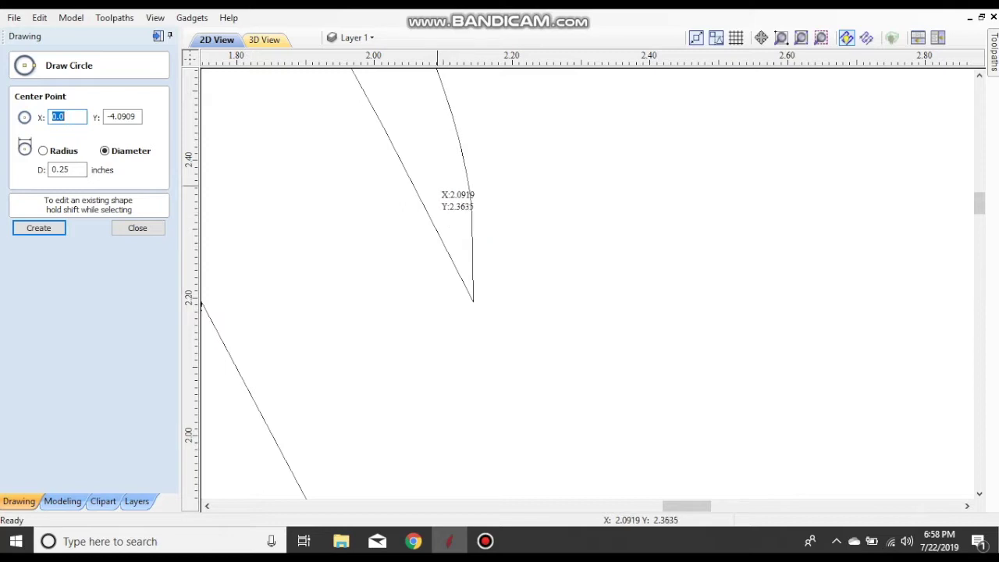
{"action": "left_click", "coordinate": [437, 182]}
Compare the 0.25 inch circle with the width of the sharp inner arm corner on the right-hand figure
{"action": "scroll", "coordinate": [433, 176], "scroll_direction": "up", "scroll_amount": 3}
{"action": "scroll", "coordinate": [418, 164], "scroll_direction": "down", "scroll_amount": 3}
{"action": "scroll", "coordinate": [413, 159], "scroll_direction": "down", "scroll_amount": 5}
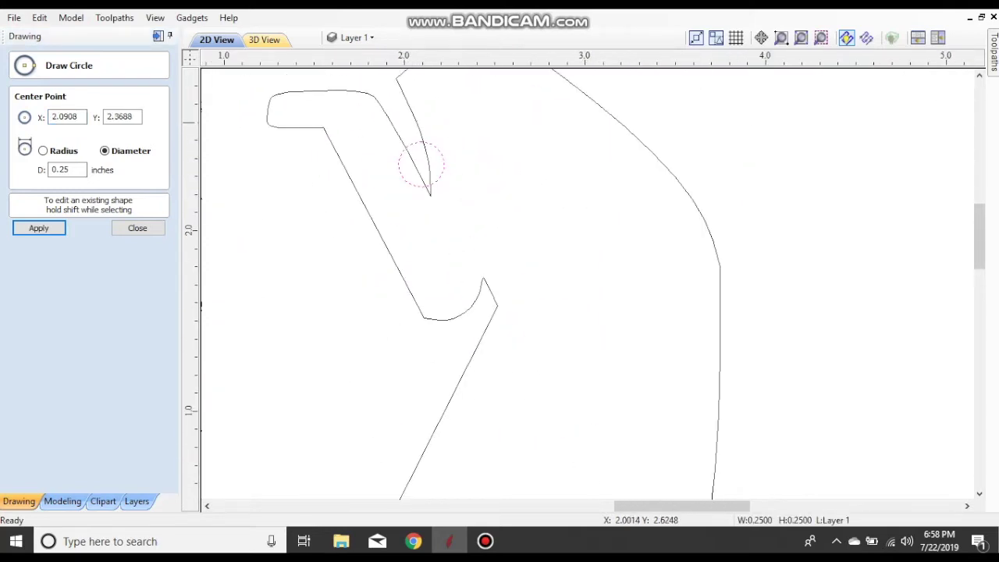
{"action": "scroll", "coordinate": [420, 173], "scroll_direction": "down", "scroll_amount": 3}
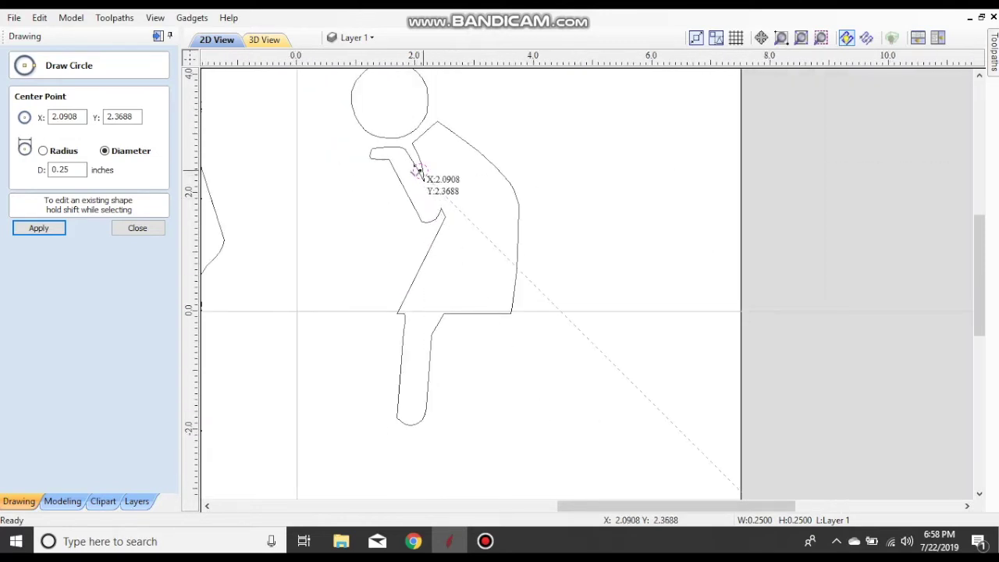
{"action": "scroll", "coordinate": [422, 184], "scroll_direction": "up", "scroll_amount": 3}
{"action": "scroll", "coordinate": [417, 169], "scroll_direction": "up", "scroll_amount": 1}
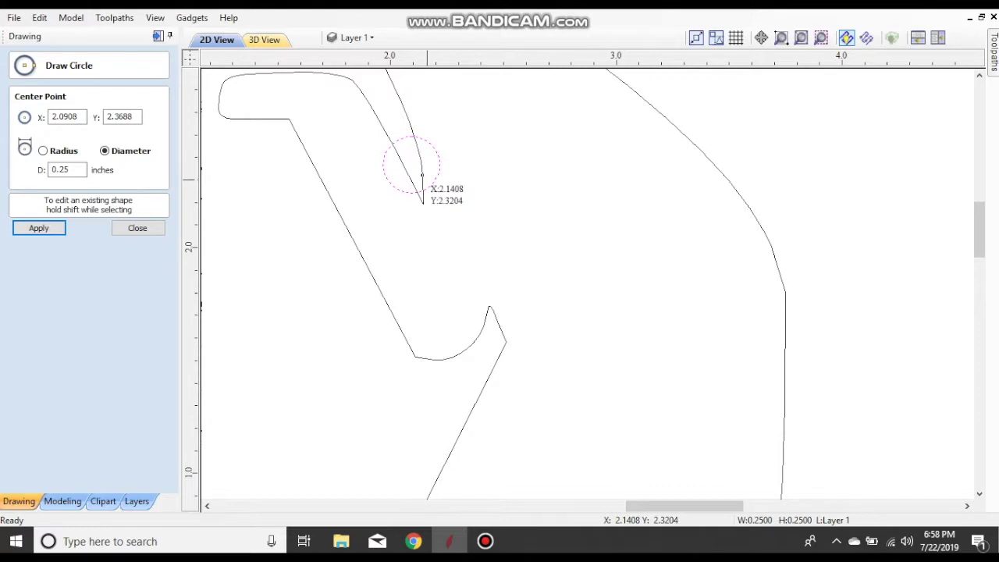
{"action": "scroll", "coordinate": [425, 180], "scroll_direction": "down", "scroll_amount": 9}
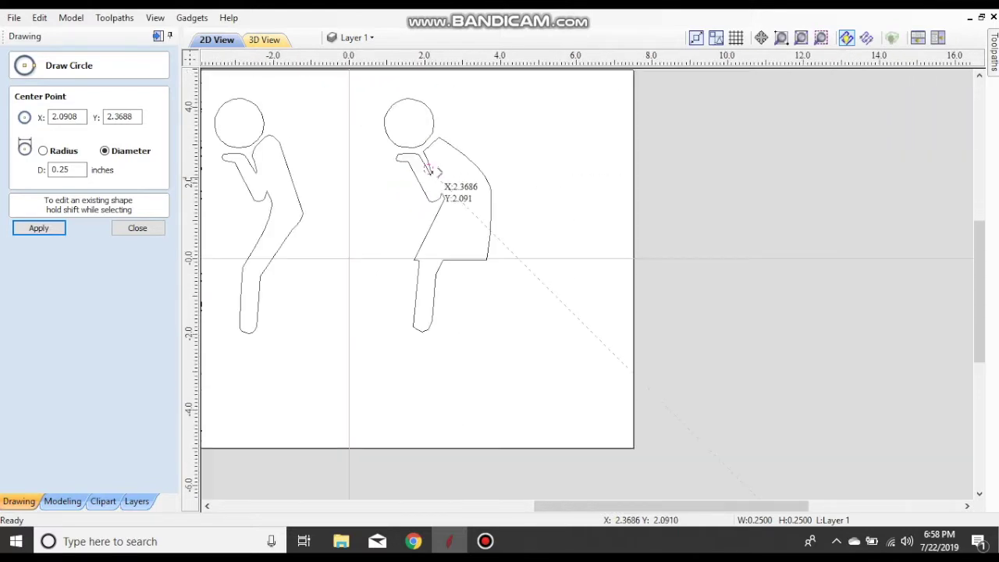
{"action": "scroll", "coordinate": [443, 189], "scroll_direction": "down", "scroll_amount": 2}
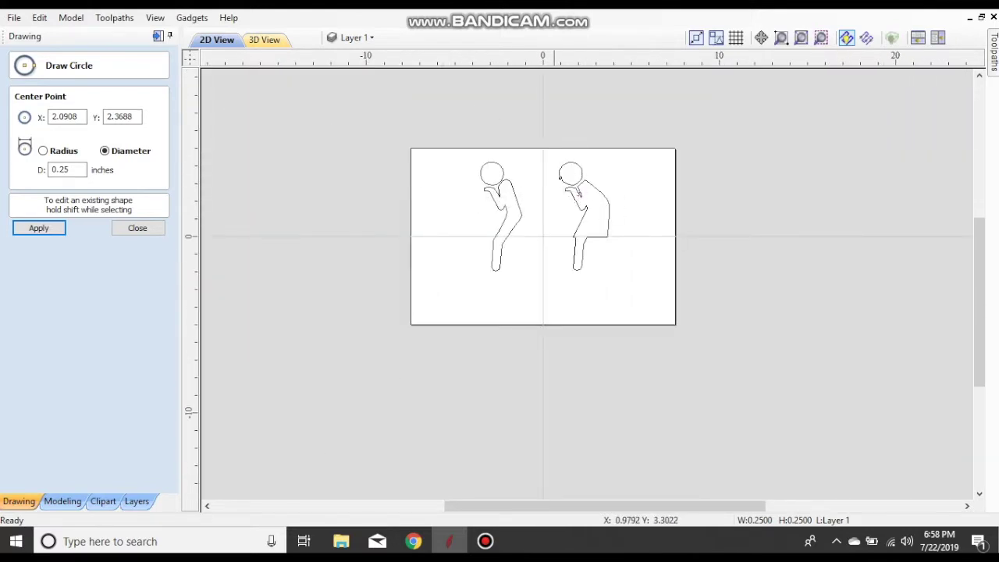
{"action": "scroll", "coordinate": [584, 208], "scroll_direction": "up", "scroll_amount": 10}
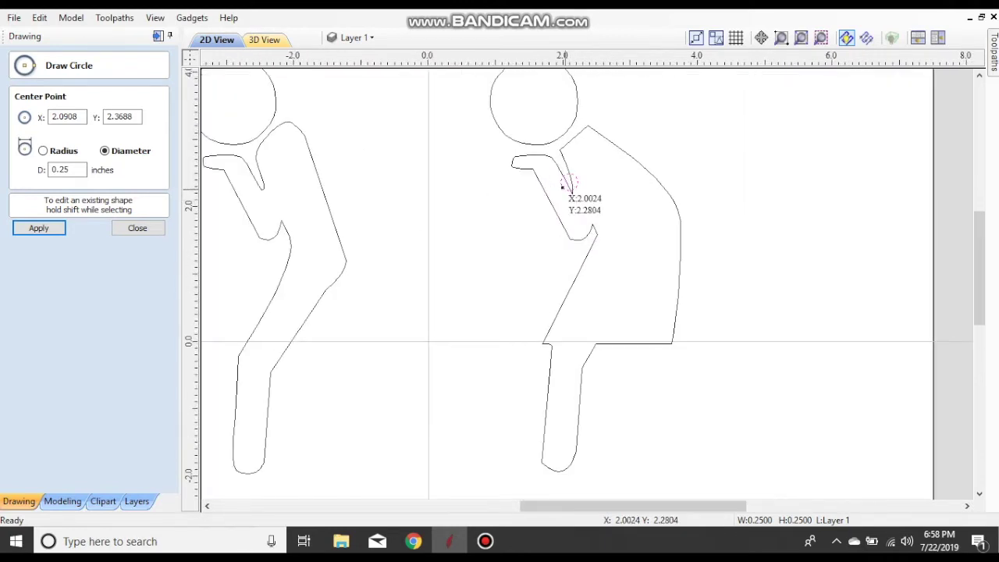
Finish circle drawing and delete the test circle from the right-hand figure's arm corner
{"action": "key", "text": "Escape"}
{"action": "right_click", "coordinate": [571, 183]}
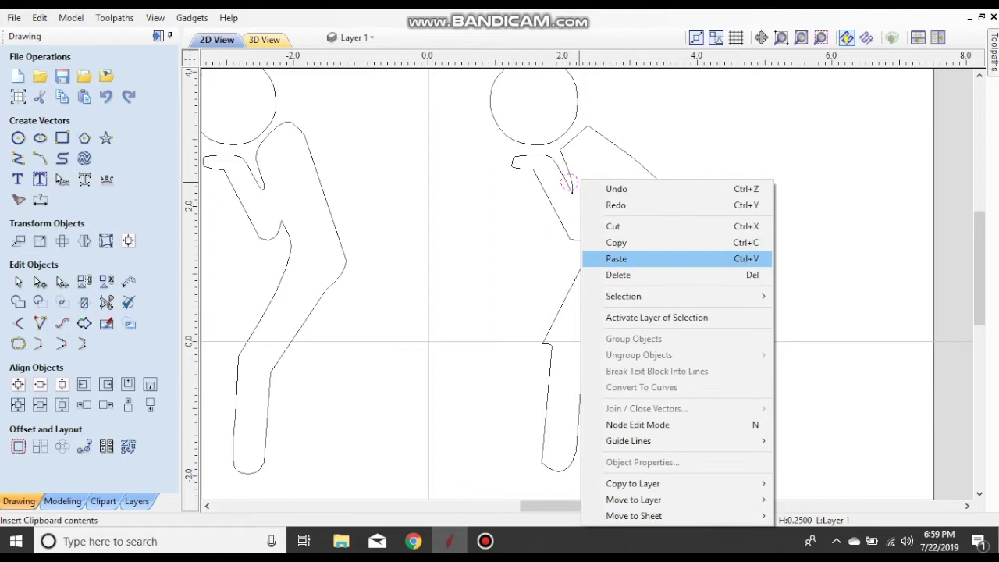
{"action": "left_click", "coordinate": [616, 257]}
{"action": "scroll", "coordinate": [524, 218], "scroll_direction": "down", "scroll_amount": 4}
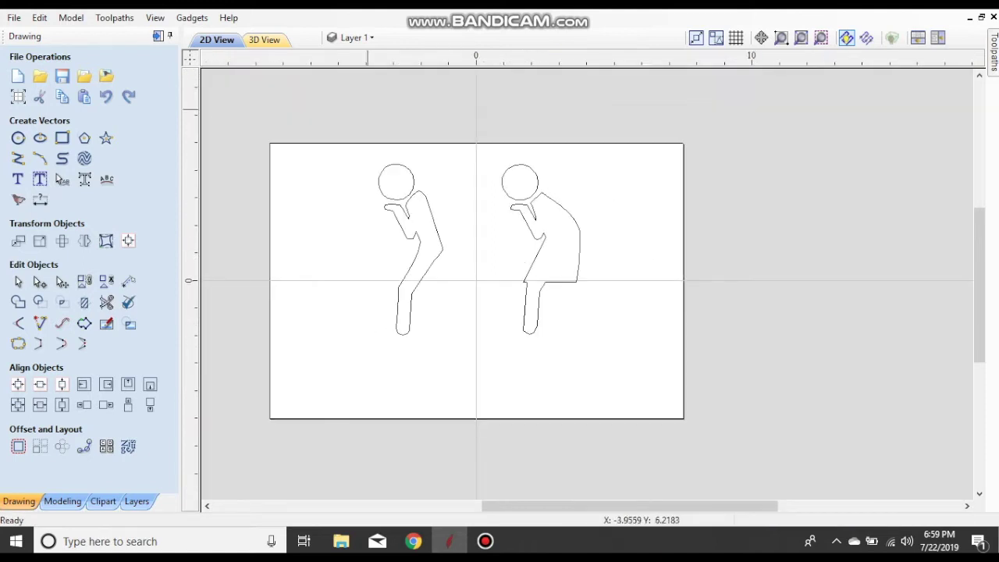
Show the Bitmap Layer again behind the vectors and compare the traced leg outlines with the coloured figures
{"action": "left_click", "coordinate": [357, 37]}
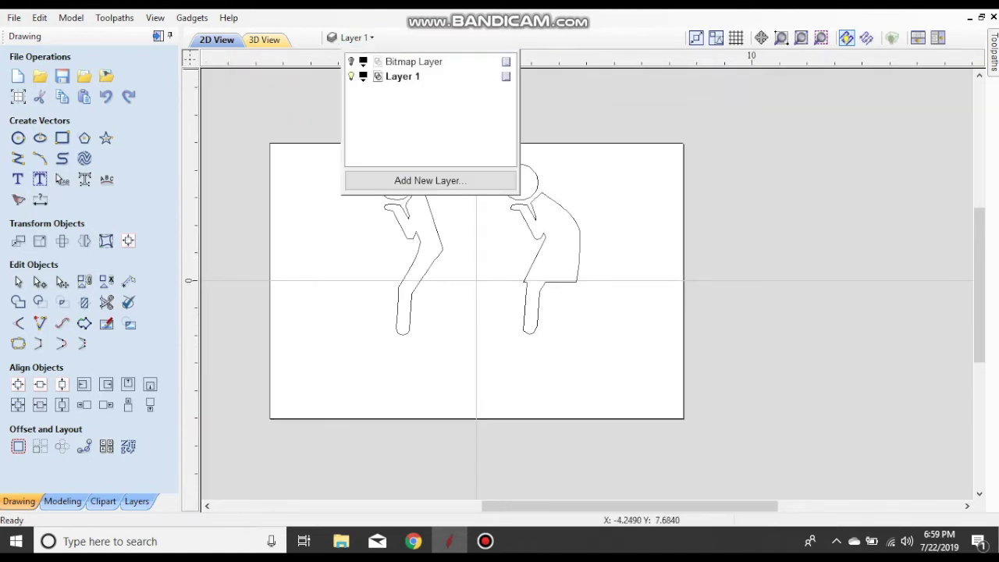
{"action": "left_click", "coordinate": [352, 61]}
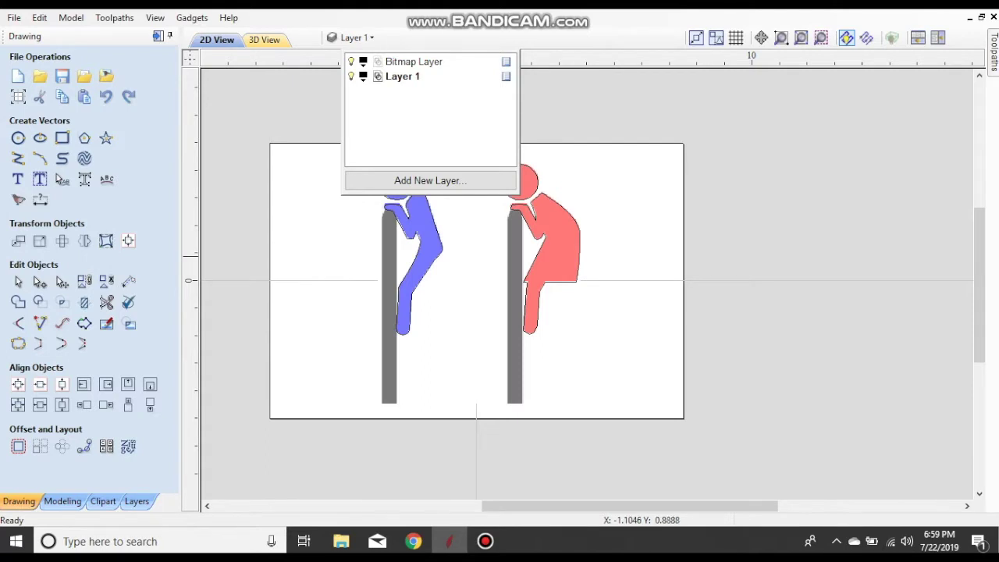
{"action": "scroll", "coordinate": [478, 266], "scroll_direction": "up", "scroll_amount": 8}
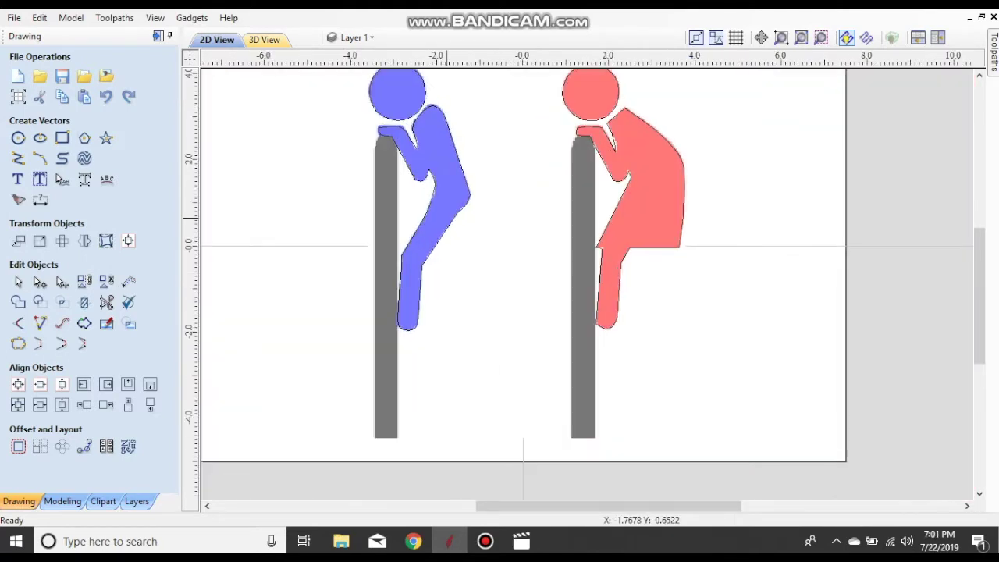
{"action": "scroll", "coordinate": [459, 233], "scroll_direction": "up", "scroll_amount": 2}
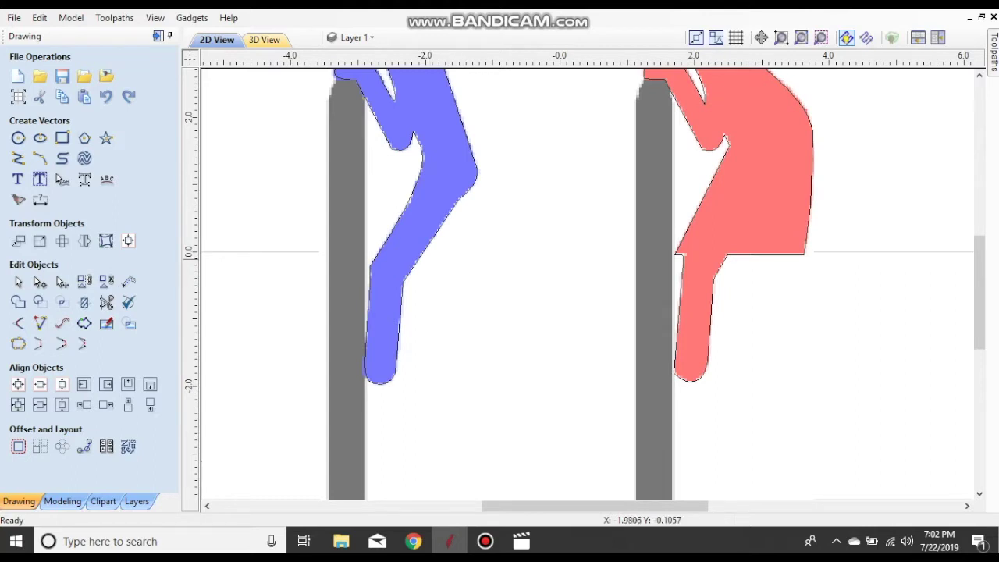
{"action": "scroll", "coordinate": [420, 234], "scroll_direction": "up", "scroll_amount": 2}
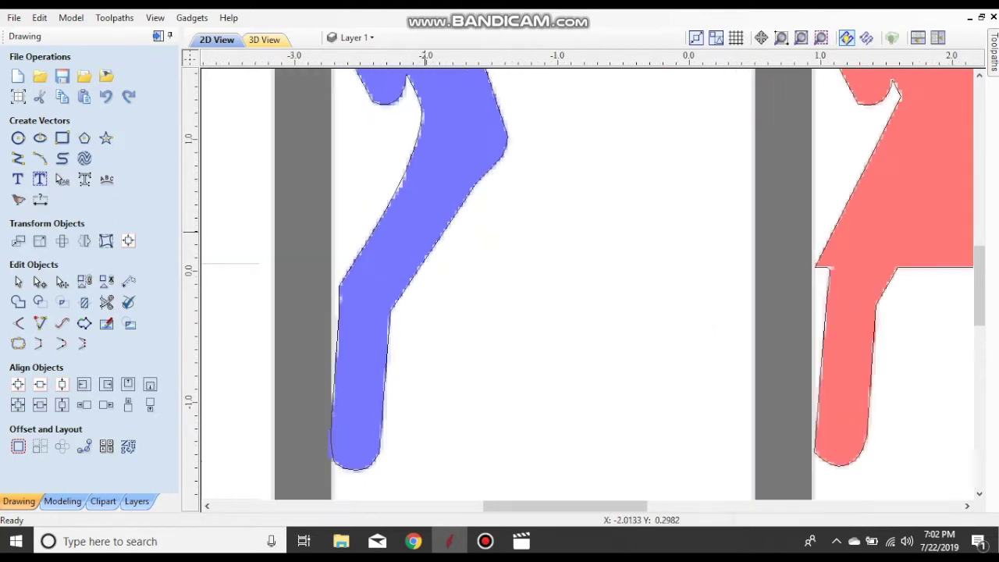
{"action": "scroll", "coordinate": [428, 114], "scroll_direction": "down", "scroll_amount": 2}
{"action": "left_click", "coordinate": [364, 37]}
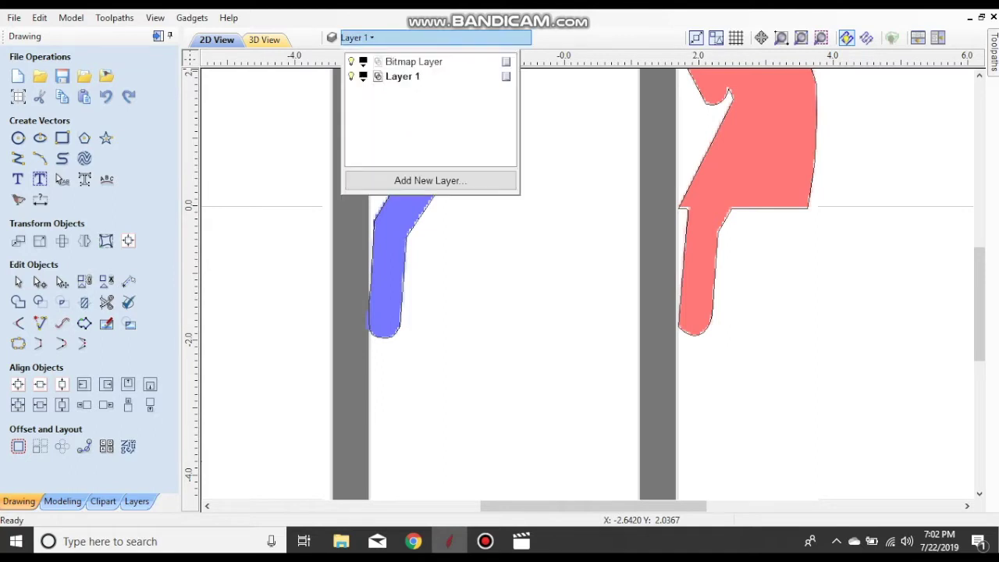
{"action": "left_click", "coordinate": [558, 213]}
Open the blue figure's body outline for node editing and move the node at the back of the knee slightly outward
{"action": "scroll", "coordinate": [425, 221], "scroll_direction": "up", "scroll_amount": 4}
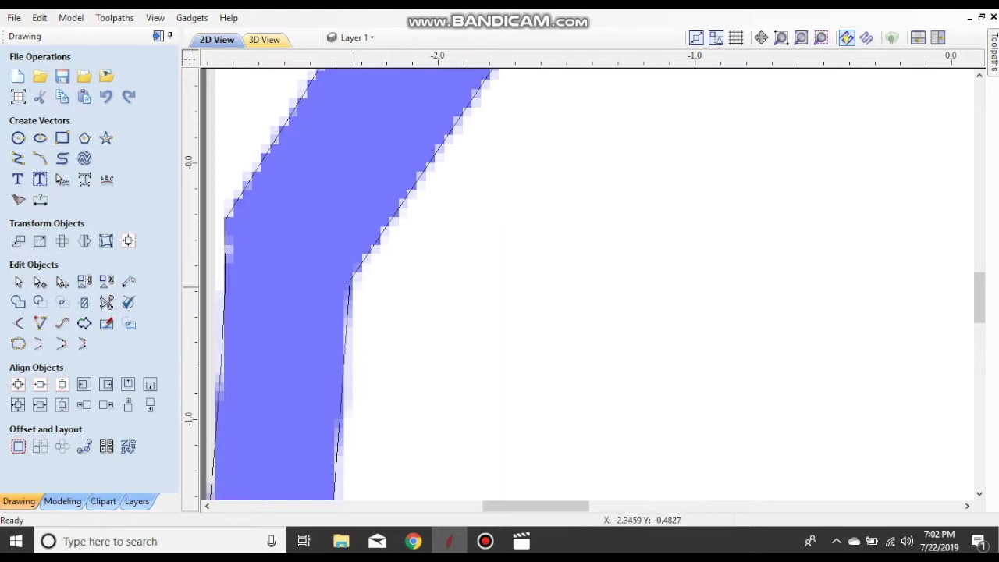
{"action": "left_click", "coordinate": [351, 286]}
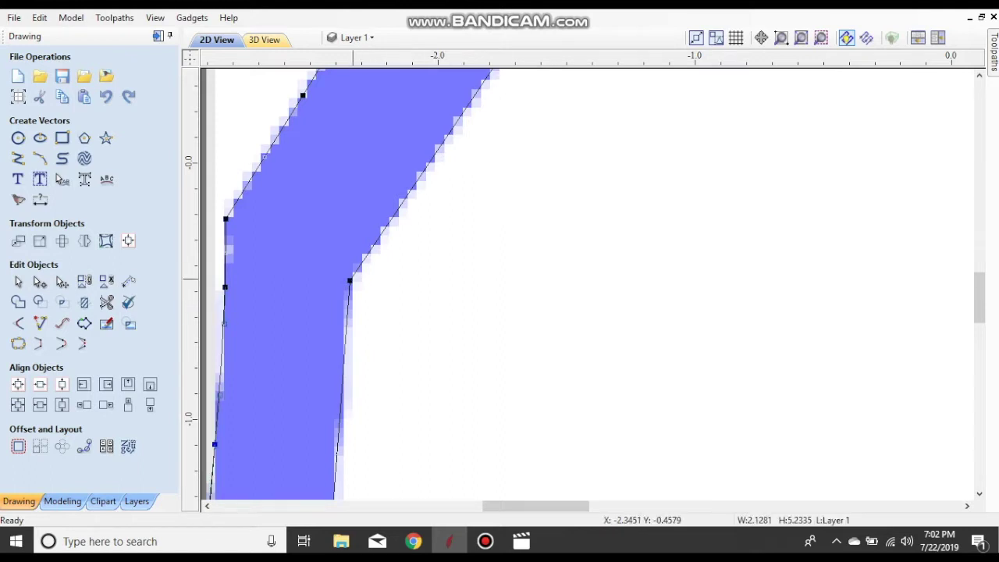
{"action": "left_click", "coordinate": [350, 281]}
{"action": "left_click_drag", "start_coordinate": [370, 306], "coordinate": [353, 287]}
{"action": "scroll", "coordinate": [375, 277], "scroll_direction": "down", "scroll_amount": 2}
{"action": "scroll", "coordinate": [375, 277], "scroll_direction": "down", "scroll_amount": 2}
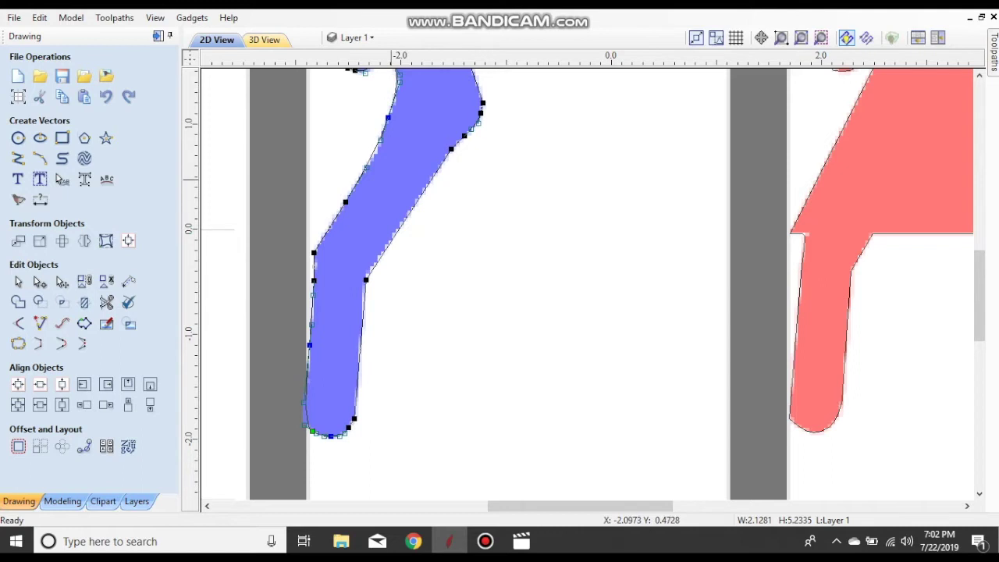
Lower the tip node of the notch beside the blue figure's elbow to about X -2.17, Y 1.71
{"action": "middle_click_drag", "start_coordinate": [453, 194], "coordinate": [469, 379]}
{"action": "scroll", "coordinate": [403, 213], "scroll_direction": "up", "scroll_amount": 1}
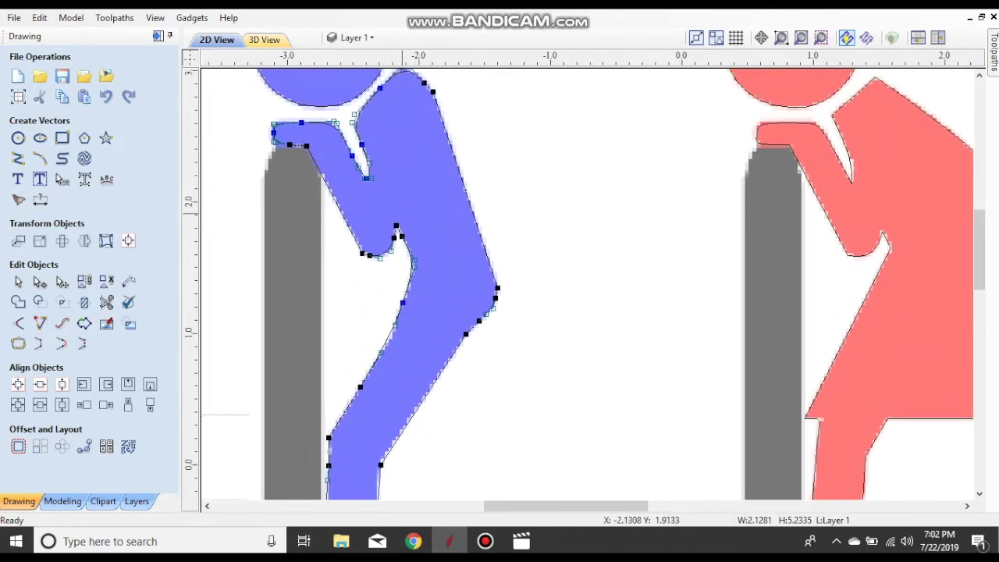
{"action": "scroll", "coordinate": [402, 213], "scroll_direction": "up", "scroll_amount": 4}
{"action": "left_click_drag", "start_coordinate": [393, 226], "coordinate": [404, 298]}
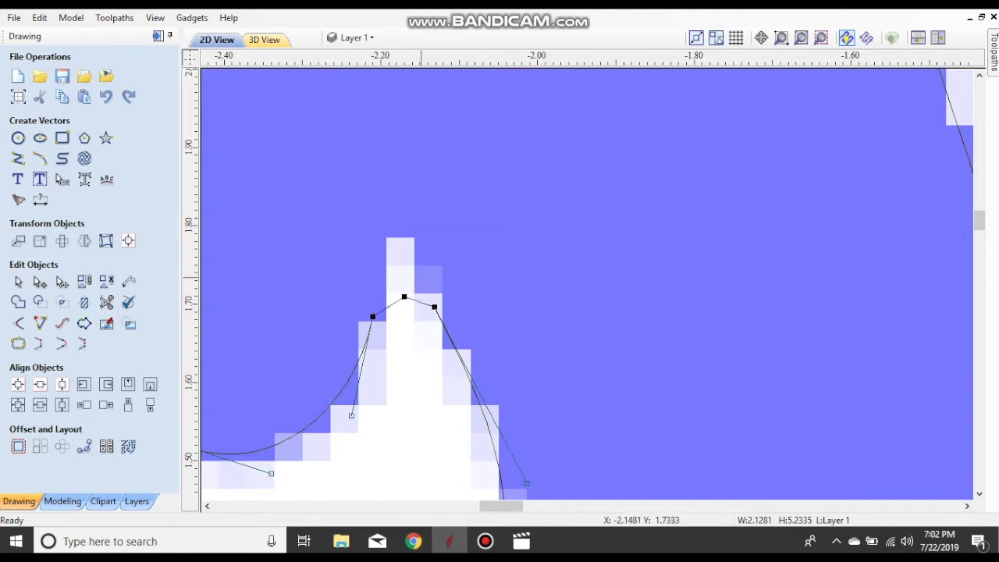
Smooth the node on the underside of the blue figure's elbow and the notch's tip node, and deselect the outline
{"action": "scroll", "coordinate": [421, 278], "scroll_direction": "down", "scroll_amount": 4}
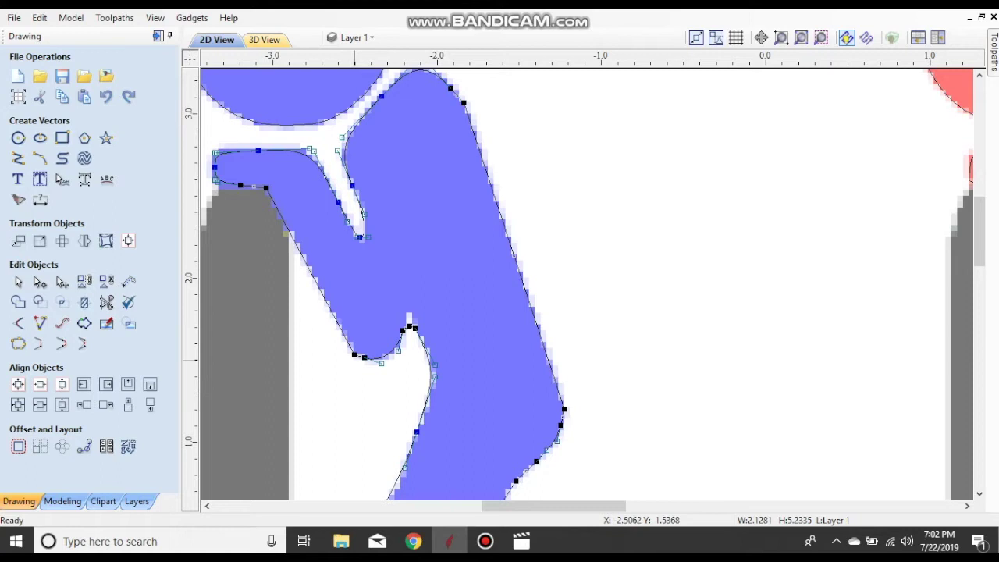
{"action": "right_click", "coordinate": [368, 360]}
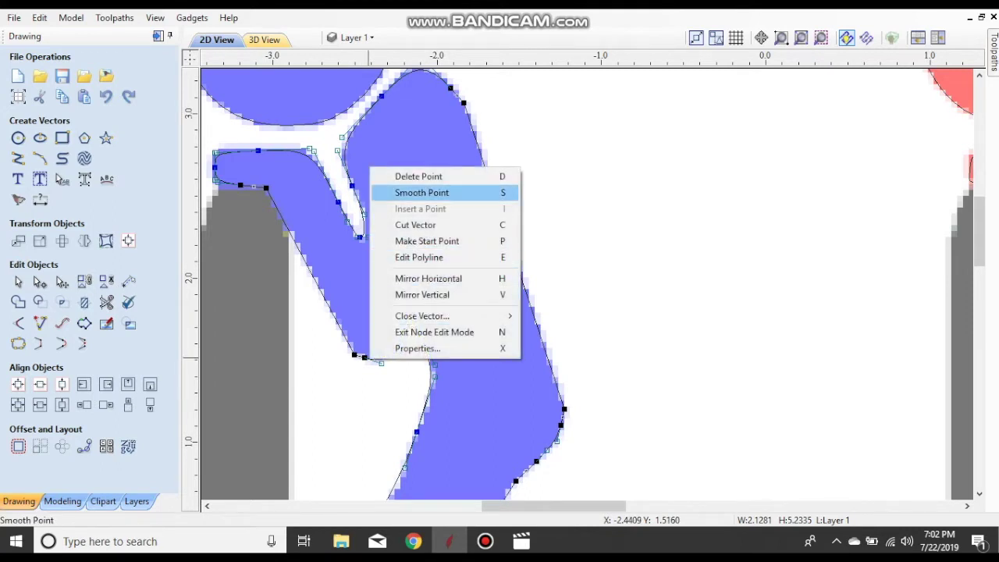
{"action": "left_click", "coordinate": [421, 192]}
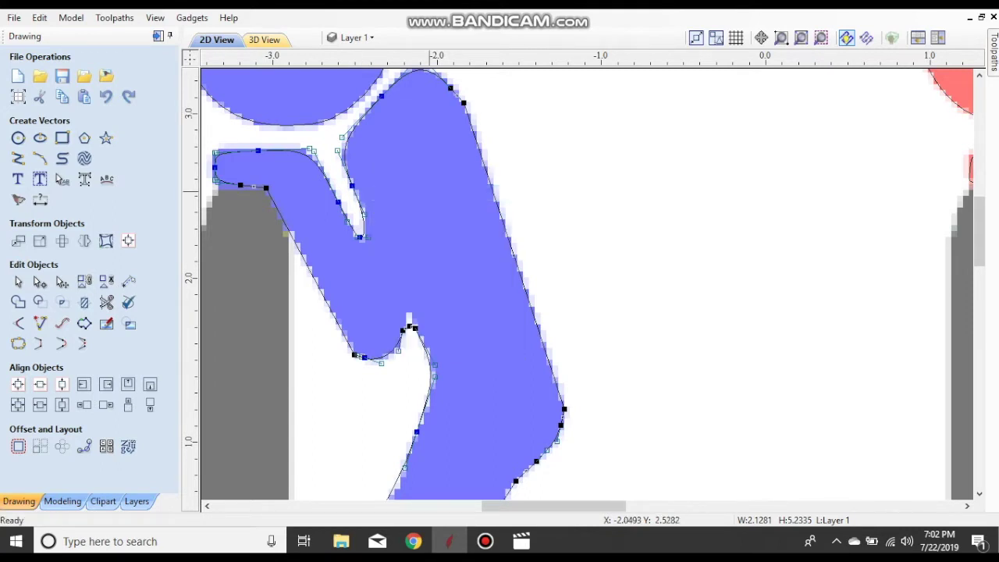
{"action": "scroll", "coordinate": [406, 326], "scroll_direction": "up", "scroll_amount": 2}
{"action": "right_click", "coordinate": [413, 322]}
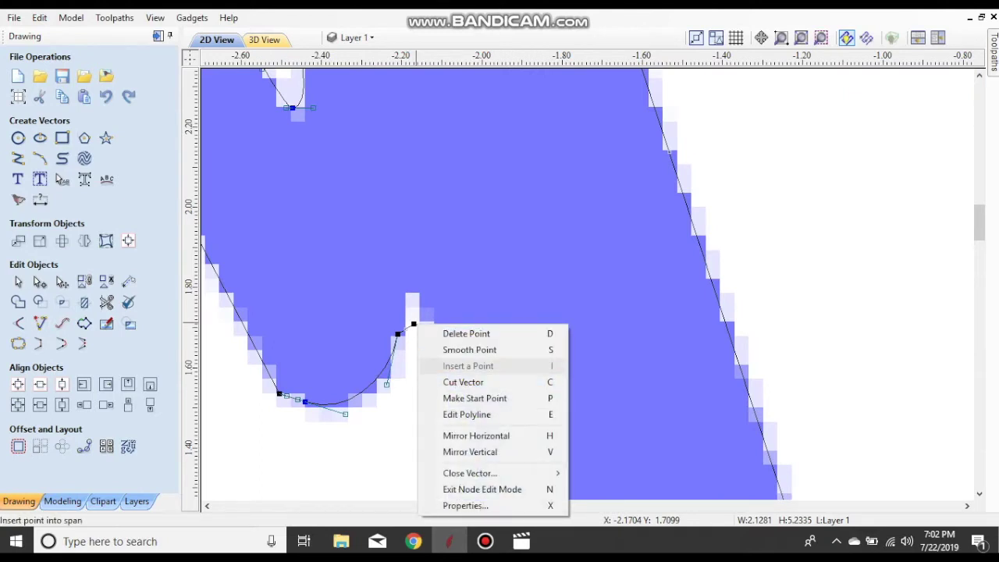
{"action": "left_click", "coordinate": [353, 472]}
{"action": "scroll", "coordinate": [351, 469], "scroll_direction": "down", "scroll_amount": 4}
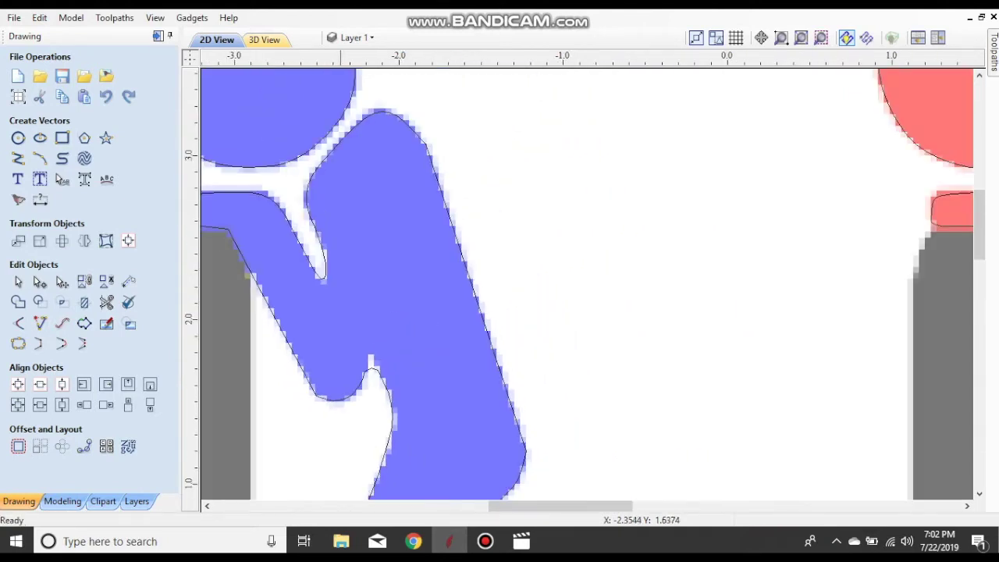